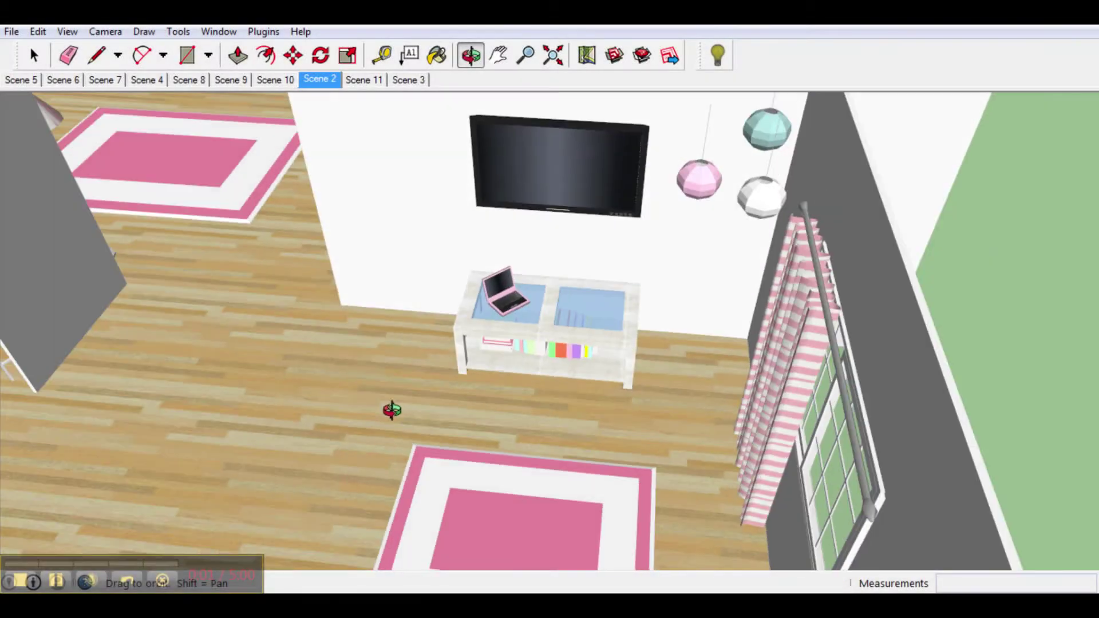
- Frame the TV wall and hanging lamps, then add an MLight spotlight
{"action": "left_click_drag", "start_coordinate": [392, 410], "coordinate": [543, 400]}
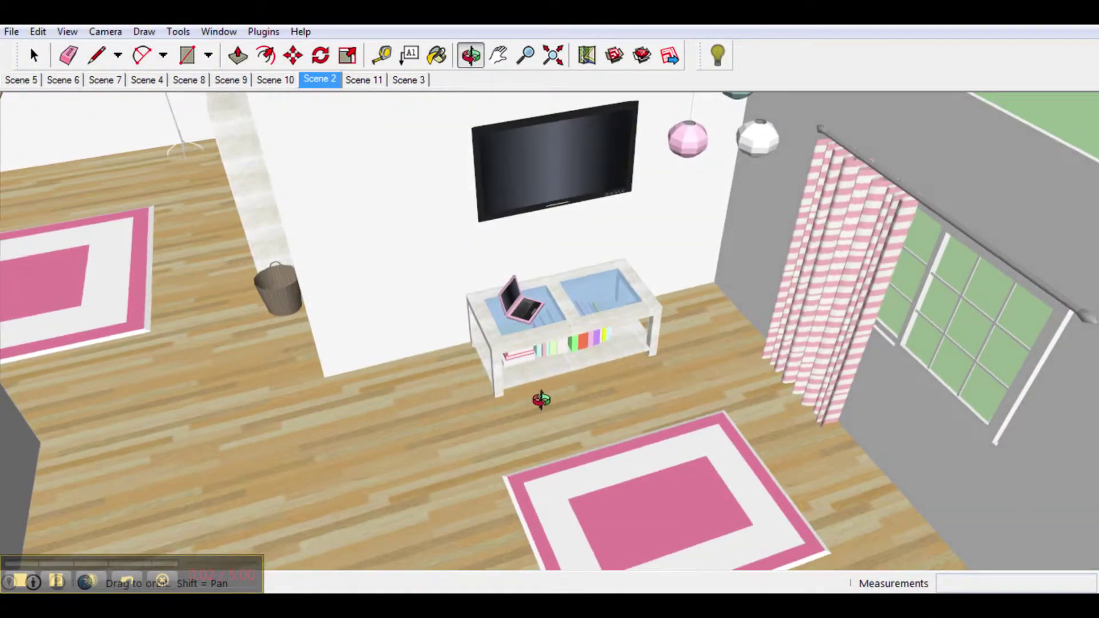
{"action": "left_click", "coordinate": [498, 55]}
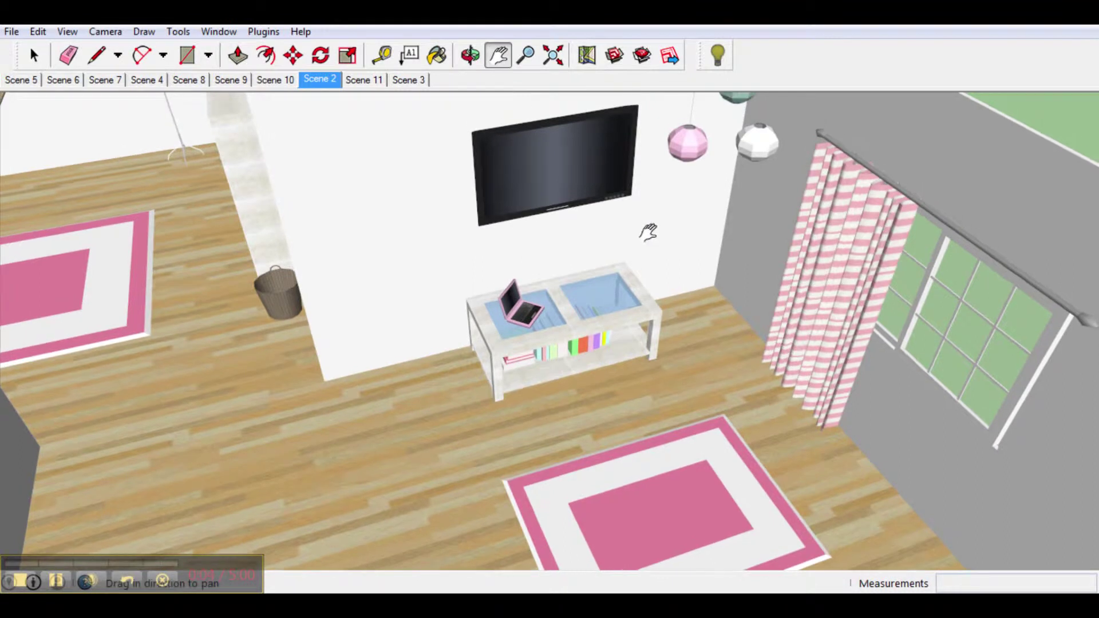
{"action": "left_click_drag", "start_coordinate": [648, 233], "coordinate": [569, 375]}
{"action": "scroll", "coordinate": [651, 256], "scroll_direction": "up", "scroll_amount": 2}
{"action": "scroll", "coordinate": [651, 256], "scroll_direction": "up", "scroll_amount": 3}
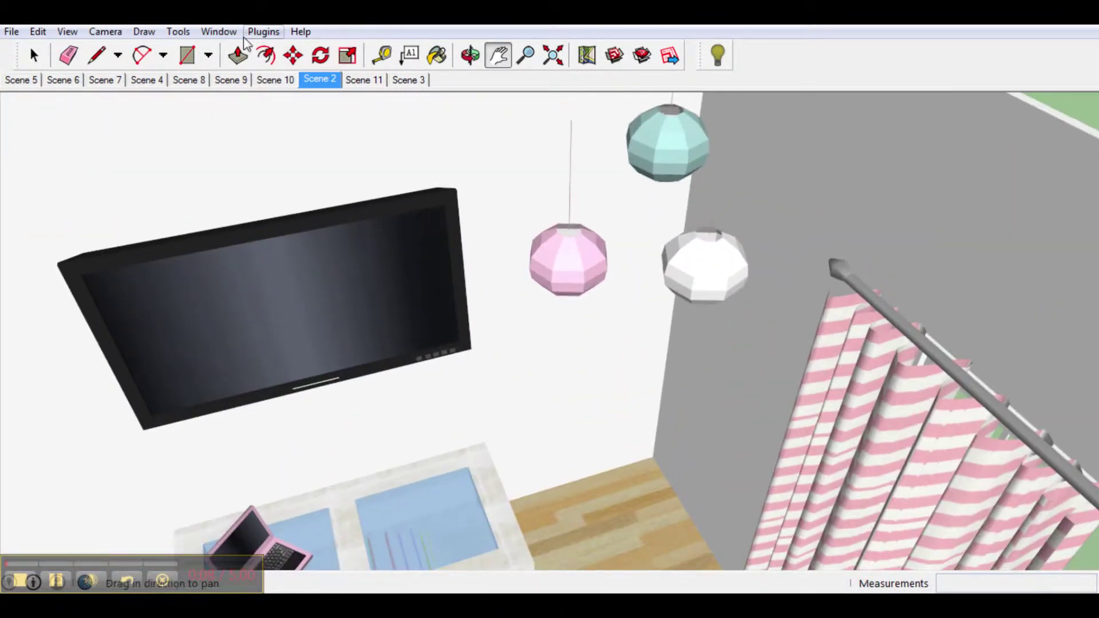
{"action": "left_click", "coordinate": [263, 31]}
{"action": "mouse_move", "coordinate": [292, 68]}
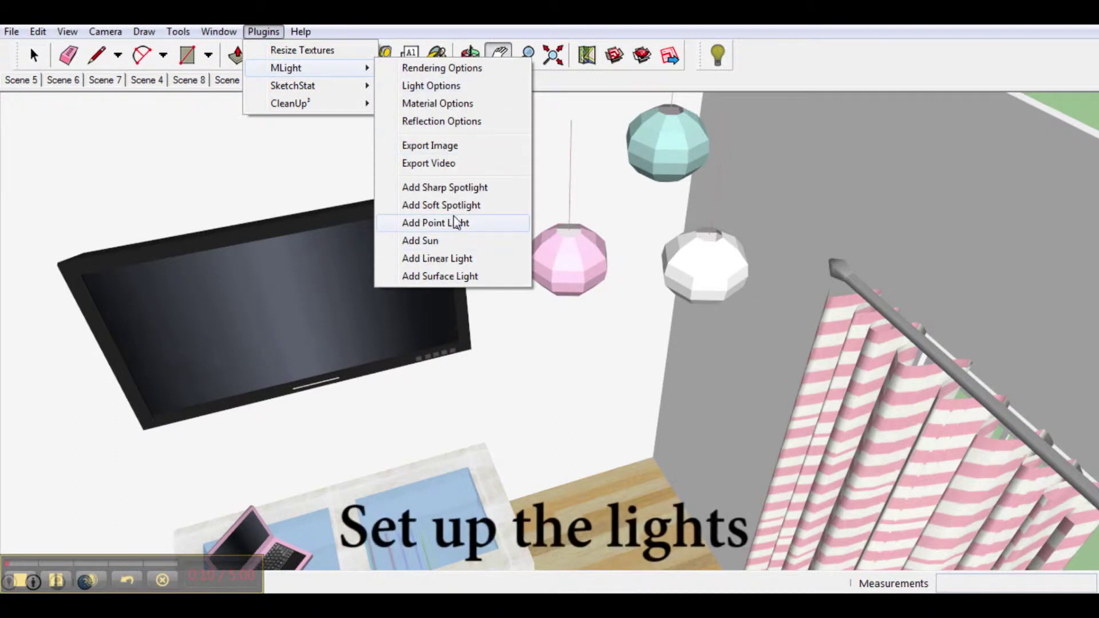
{"action": "left_click", "coordinate": [453, 223]}
- Move the spotlight onto the white hanging lamp and tilt it about 30° toward the table
{"action": "left_click", "coordinate": [294, 55]}
{"action": "left_click", "coordinate": [541, 278]}
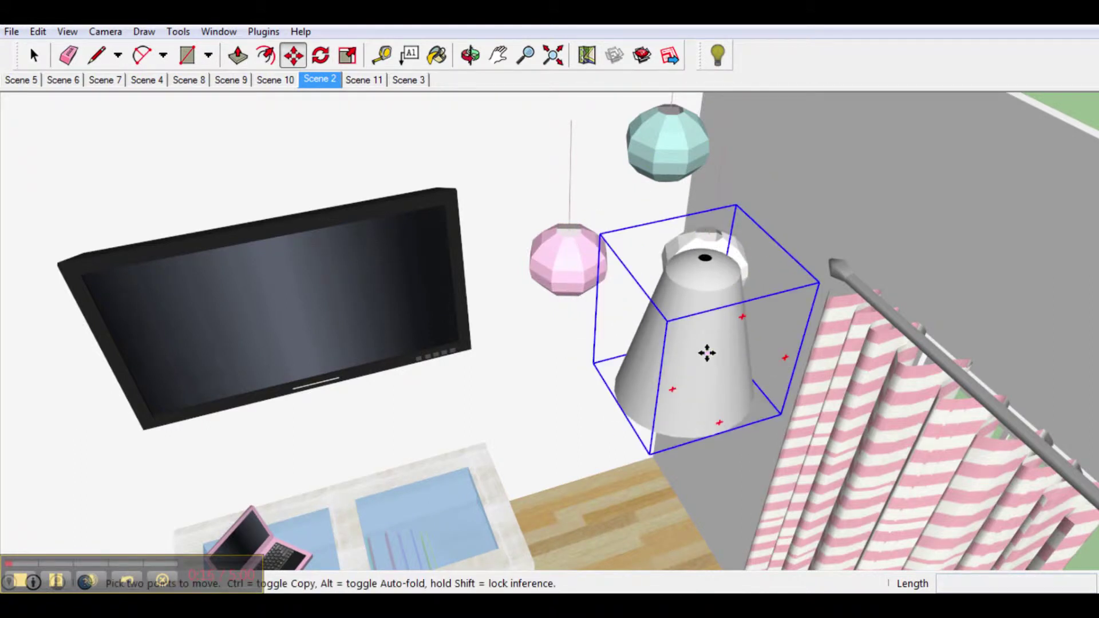
{"action": "mouse_move", "coordinate": [712, 238]}
{"action": "middle_mouse_down"}
{"action": "mouse_move", "coordinate": [681, 332]}
{"action": "mouse_move", "coordinate": [645, 327]}
{"action": "middle_mouse_up"}
{"action": "key", "text": "q"}
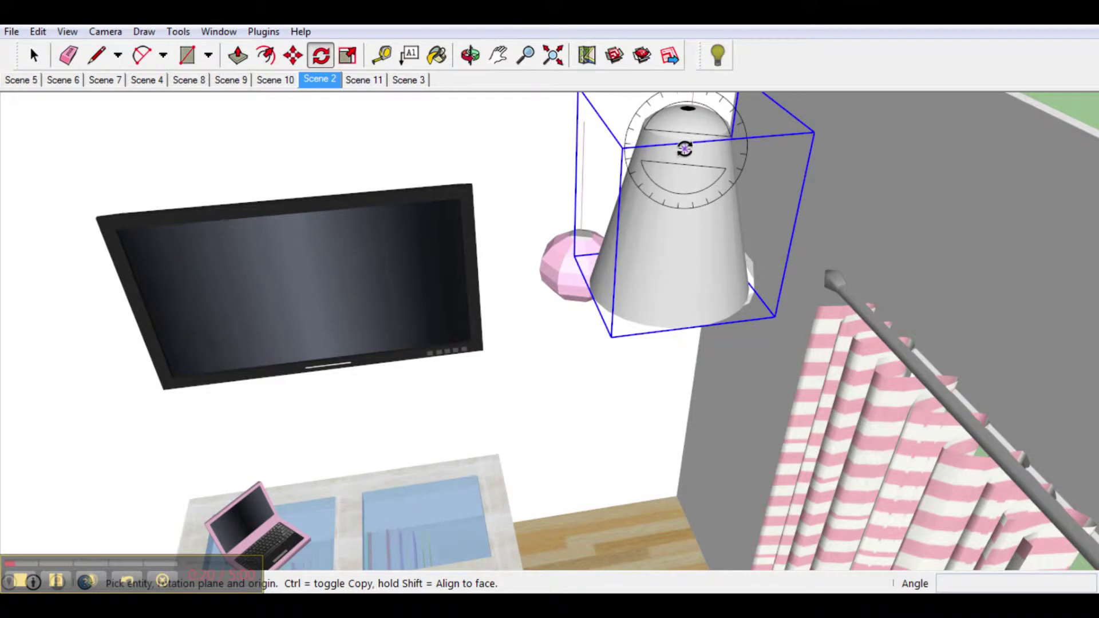
{"action": "left_click", "coordinate": [681, 150]}
{"action": "left_click", "coordinate": [666, 328]}
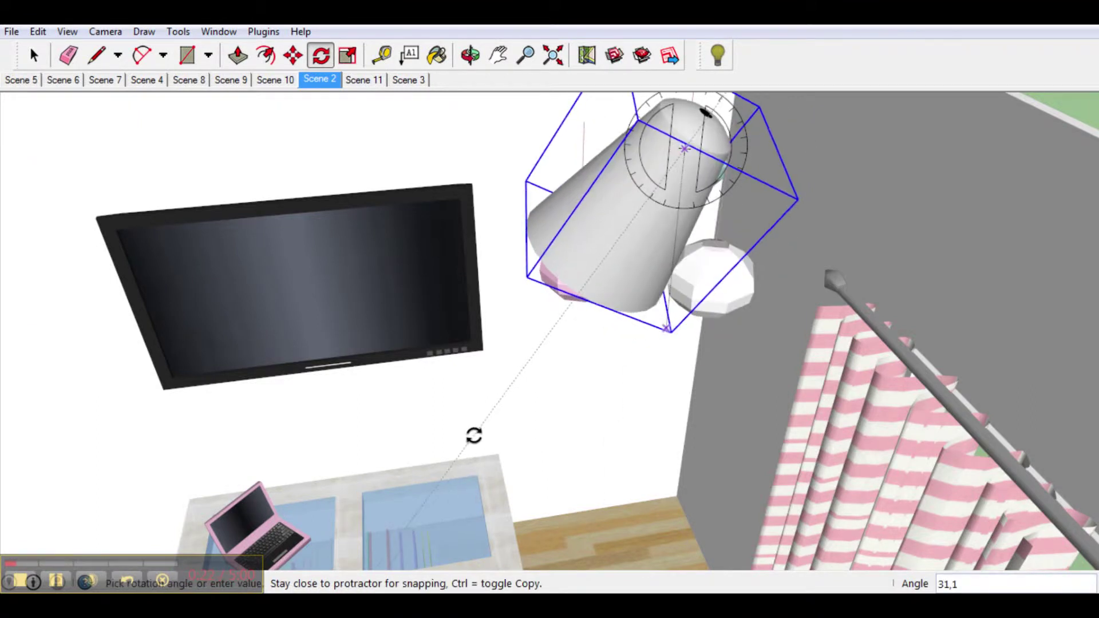
{"action": "left_click", "coordinate": [473, 434]}
- Centre the TV and table in view and render the scene with MLight
{"action": "key", "text": "h"}
{"action": "left_click_drag", "start_coordinate": [392, 246], "coordinate": [523, 240]}
{"action": "scroll", "coordinate": [533, 256], "scroll_direction": "down", "scroll_amount": 3}
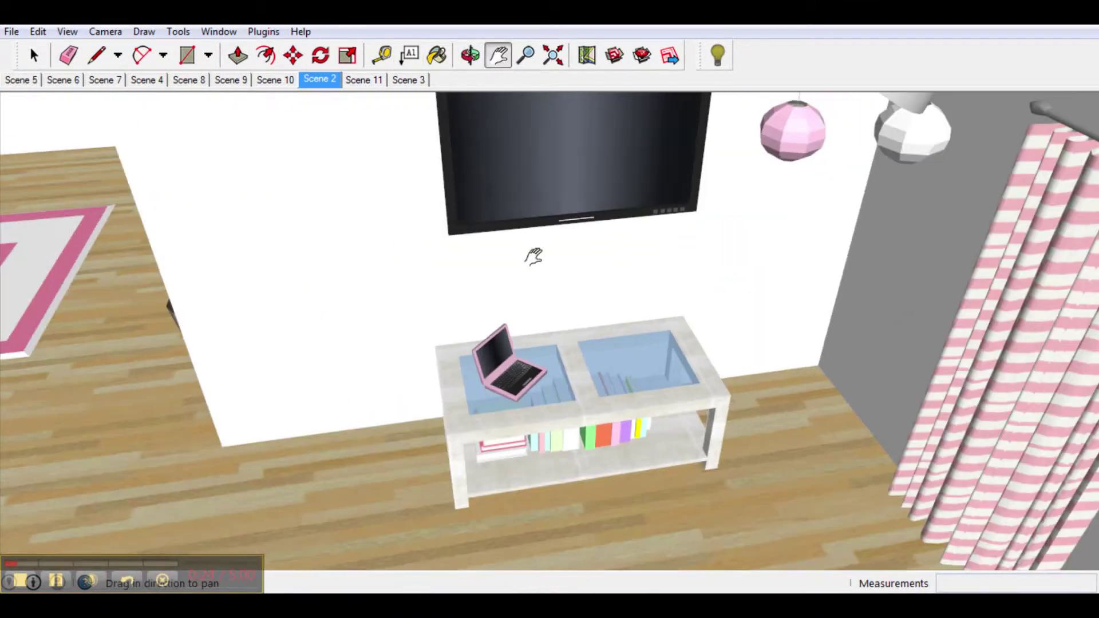
{"action": "left_click", "coordinate": [718, 56]}
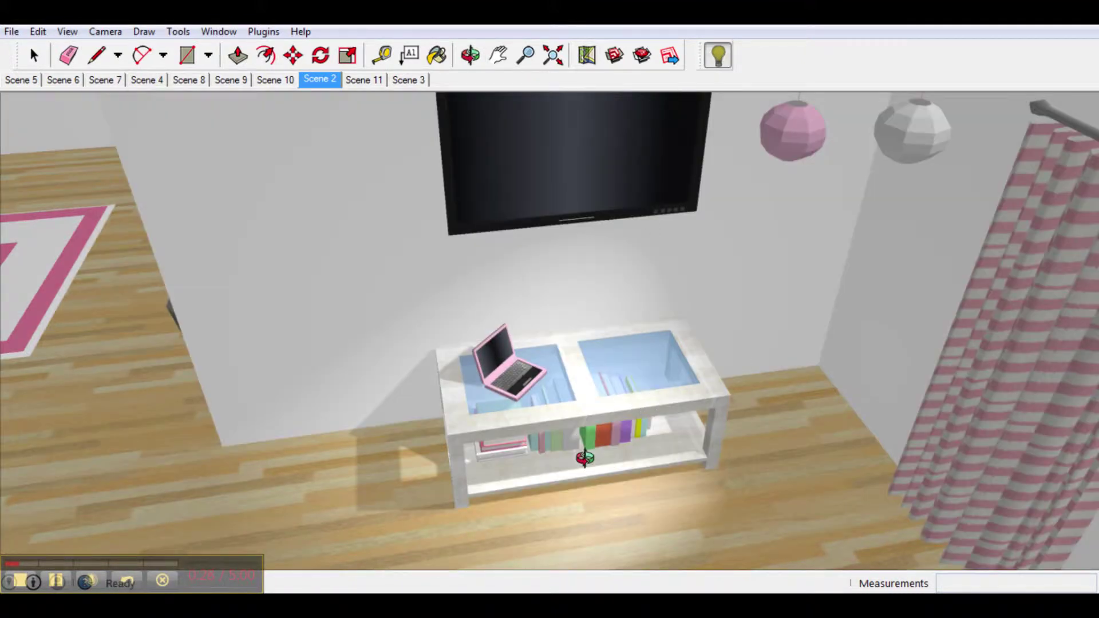
{"action": "mouse_move", "coordinate": [585, 458]}
{"action": "middle_mouse_down"}
{"action": "mouse_move", "coordinate": [567, 452]}
{"action": "mouse_move", "coordinate": [541, 467]}
{"action": "mouse_move", "coordinate": [566, 472]}
{"action": "middle_mouse_up"}
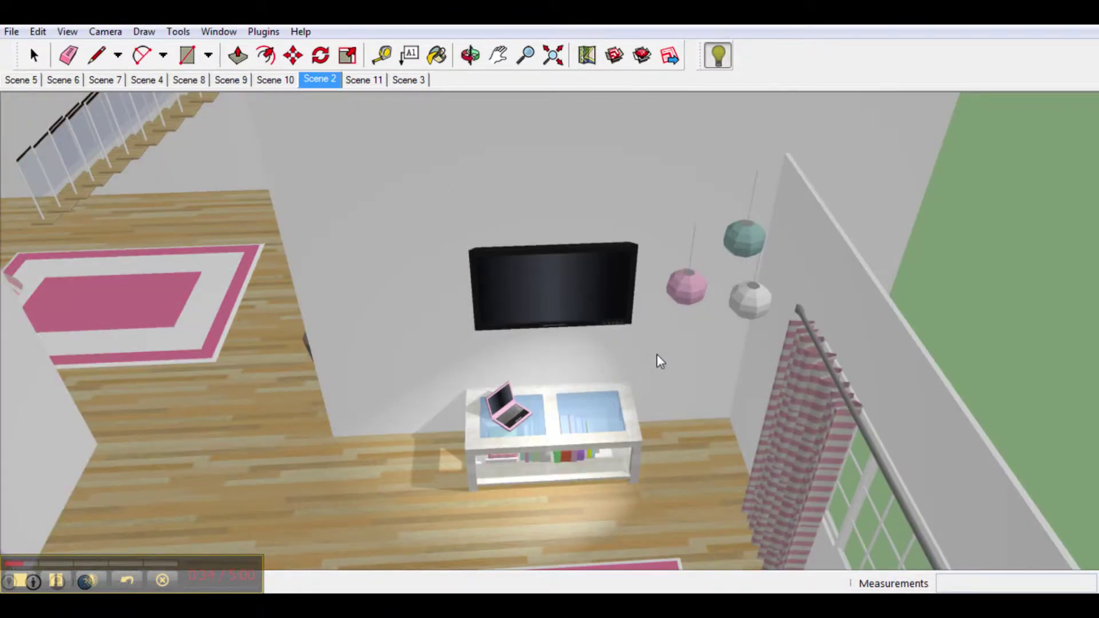
{"action": "left_click", "coordinate": [219, 31]}
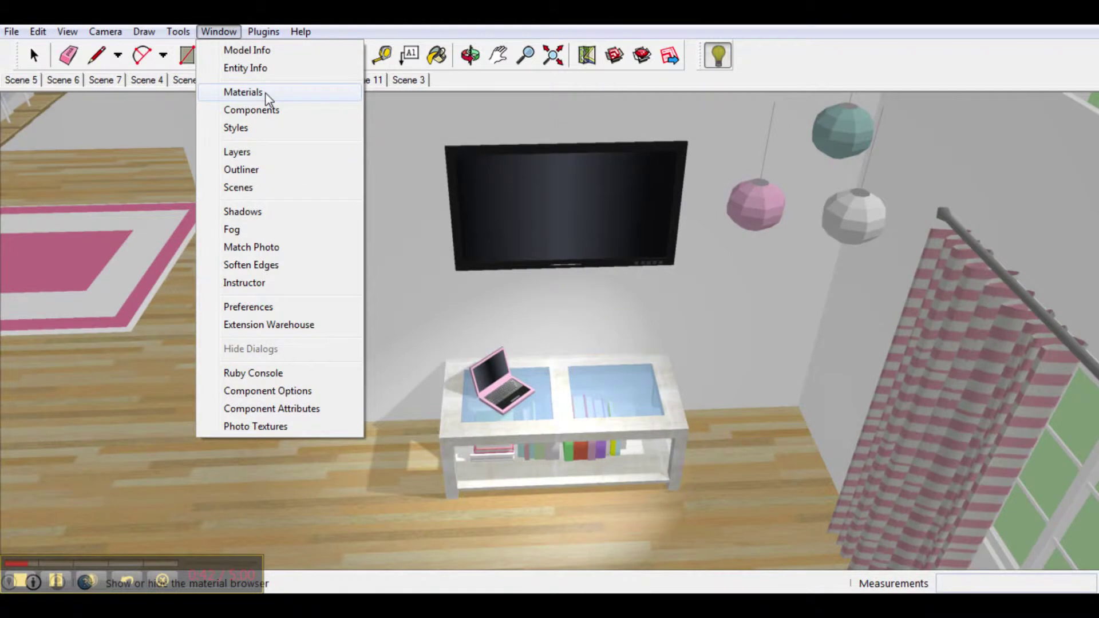
- Tint the spotlight red Color_A03, then switch it to pale grey Color_001
{"action": "left_click", "coordinate": [267, 93]}
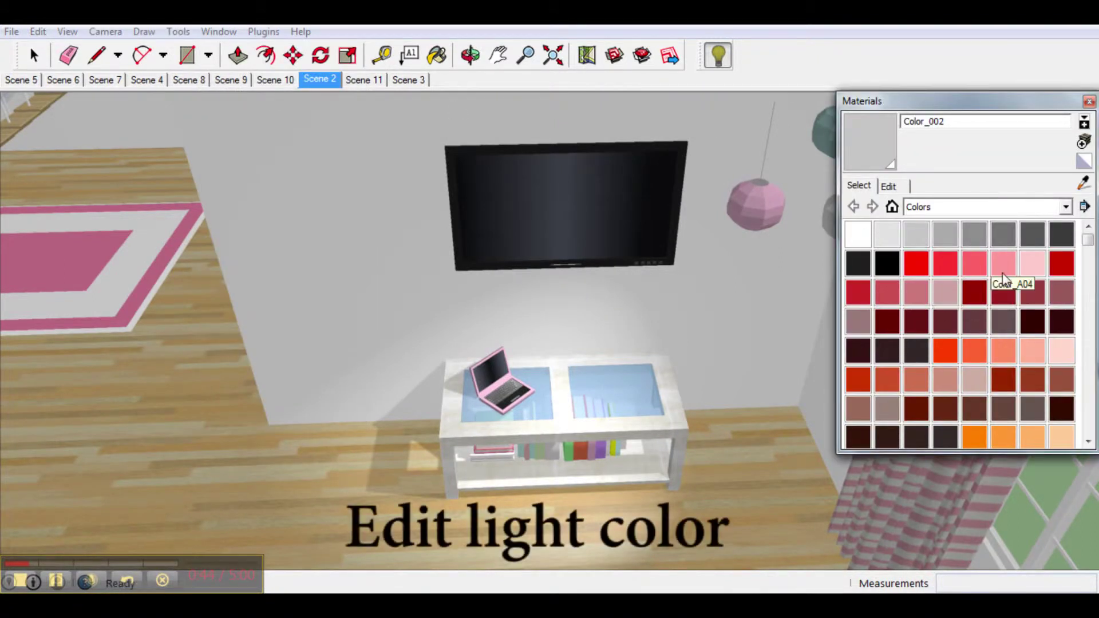
{"action": "left_click", "coordinate": [975, 265]}
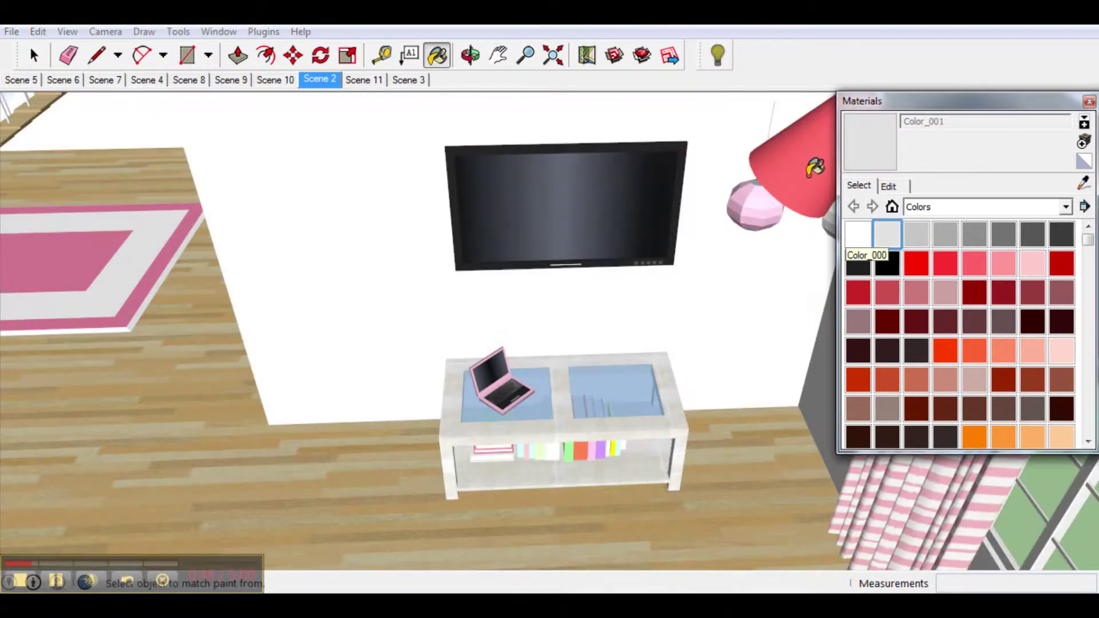
{"action": "left_click", "coordinate": [894, 238]}
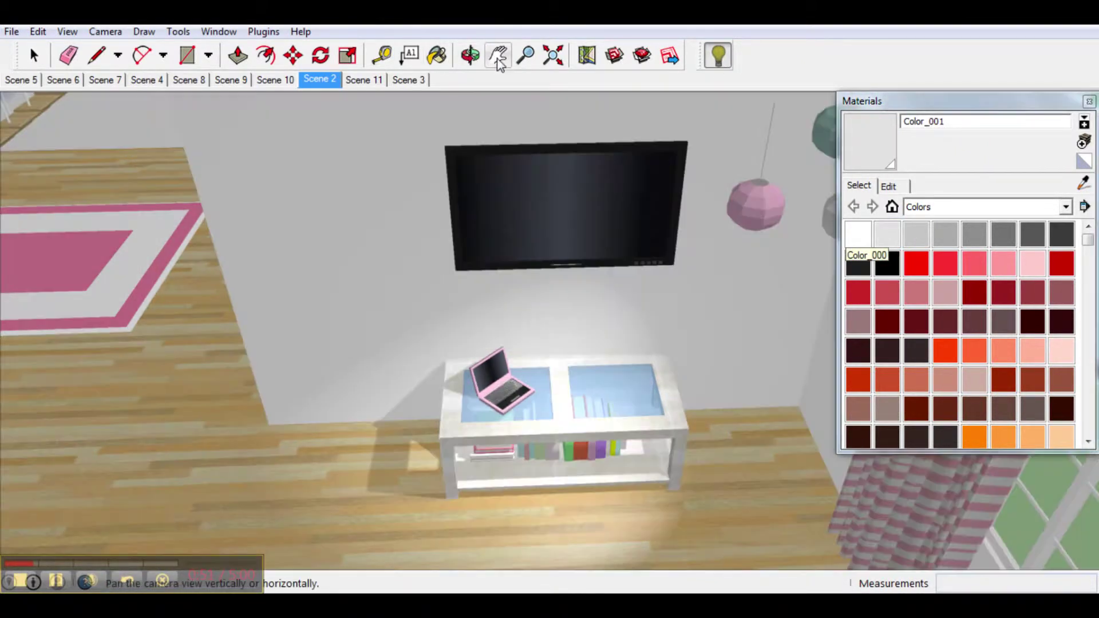
- Orbit and zoom to a close-up of the table, then close the materials panel
{"action": "key", "text": "o"}
{"action": "left_click_drag", "start_coordinate": [523, 481], "coordinate": [545, 418]}
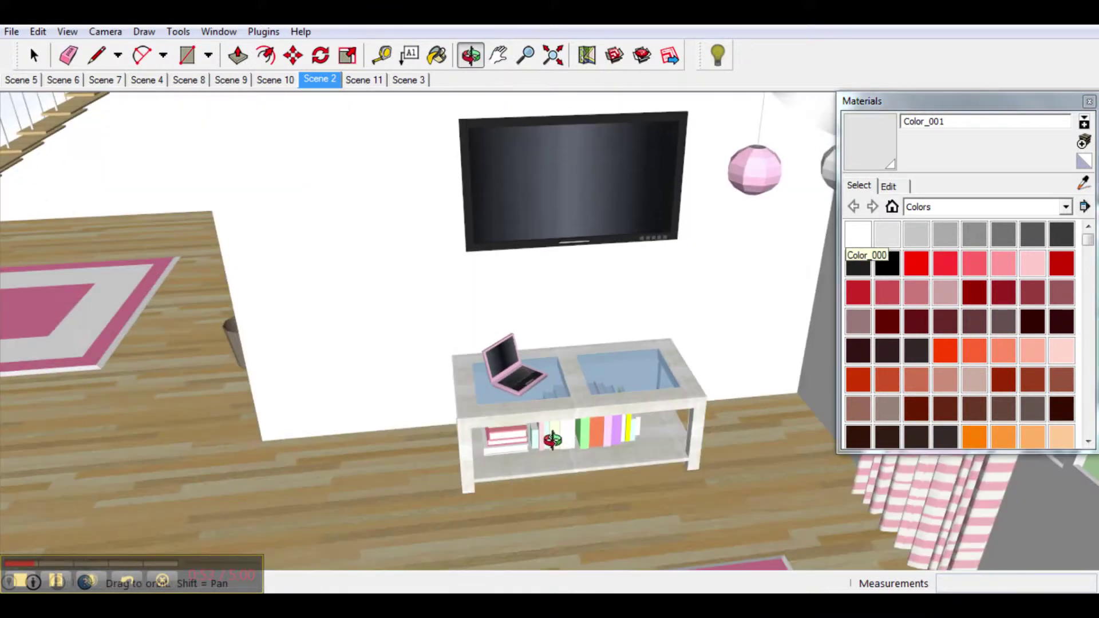
{"action": "key", "text": "h"}
{"action": "scroll", "coordinate": [558, 453], "scroll_direction": "up", "scroll_amount": 3}
{"action": "scroll", "coordinate": [555, 452], "scroll_direction": "up", "scroll_amount": 1}
{"action": "scroll", "coordinate": [549, 451], "scroll_direction": "up", "scroll_amount": 1}
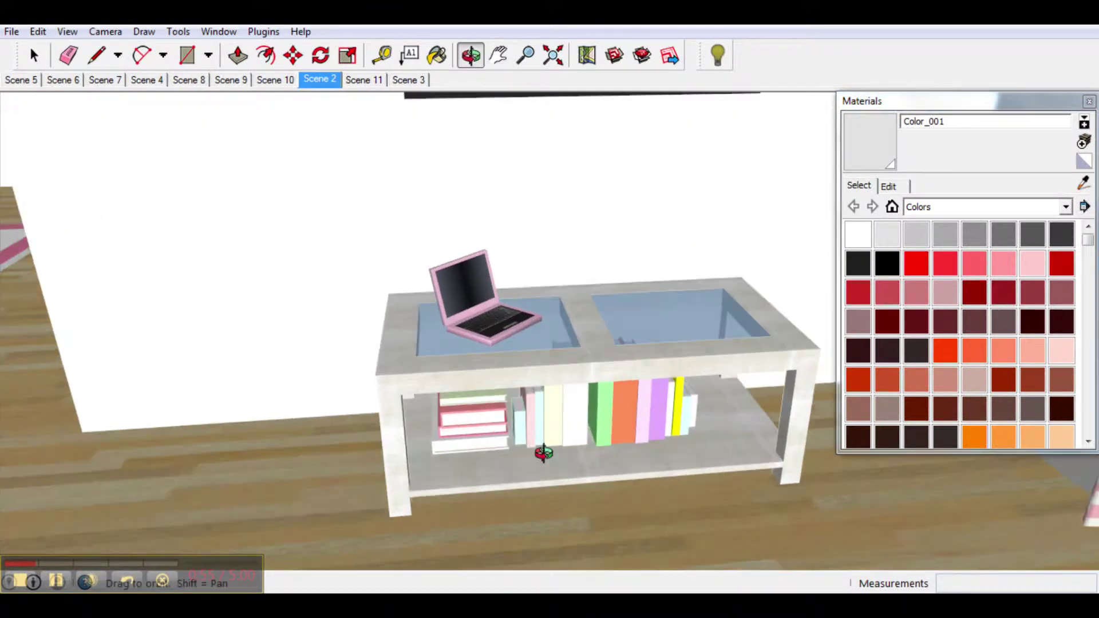
{"action": "scroll", "coordinate": [544, 449], "scroll_direction": "up", "scroll_amount": 1}
{"action": "left_click", "coordinate": [720, 55]}
- Re-render the table from a slightly lower angle and bring up MLight Rendering Options
{"action": "left_click", "coordinate": [1090, 102]}
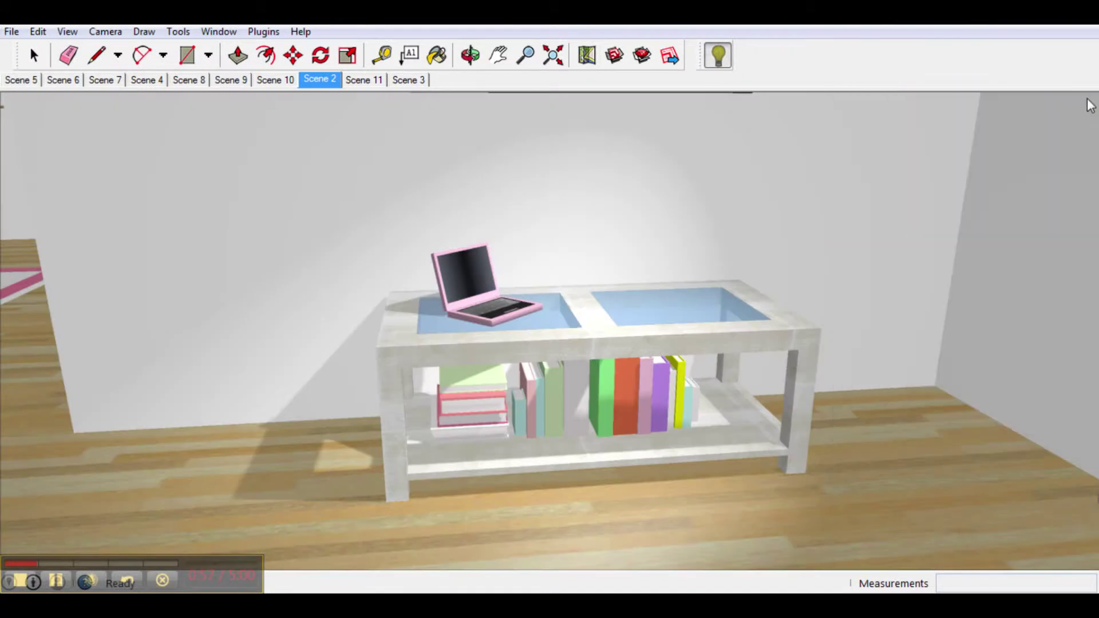
{"action": "middle_click_drag", "start_coordinate": [695, 314], "coordinate": [692, 321]}
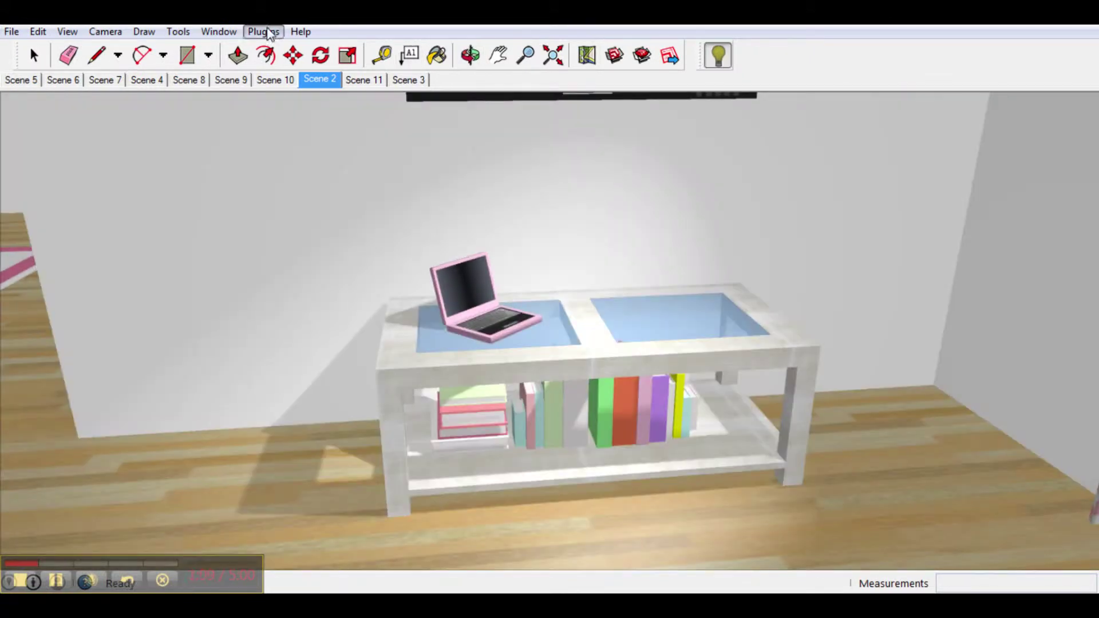
{"action": "left_click", "coordinate": [271, 32]}
{"action": "left_click", "coordinate": [429, 68]}
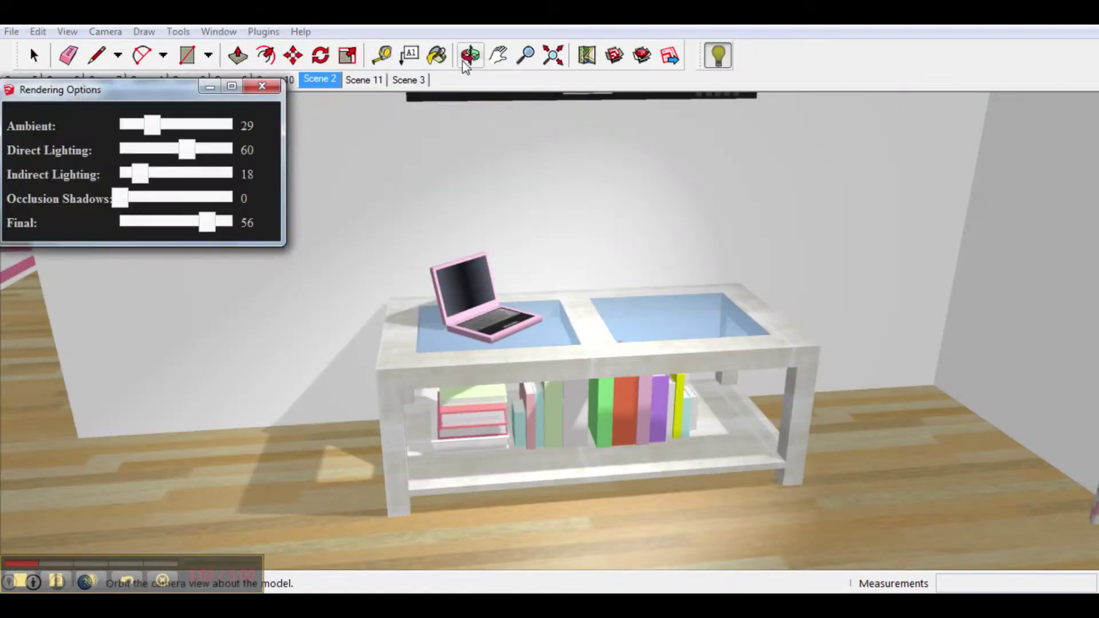
- Set Final 30, Indirect Lighting 19, Ambient 25, Direct Lighting 89 and Occlusion Shadows 32
{"action": "left_click_drag", "start_coordinate": [208, 222], "coordinate": [189, 224]}
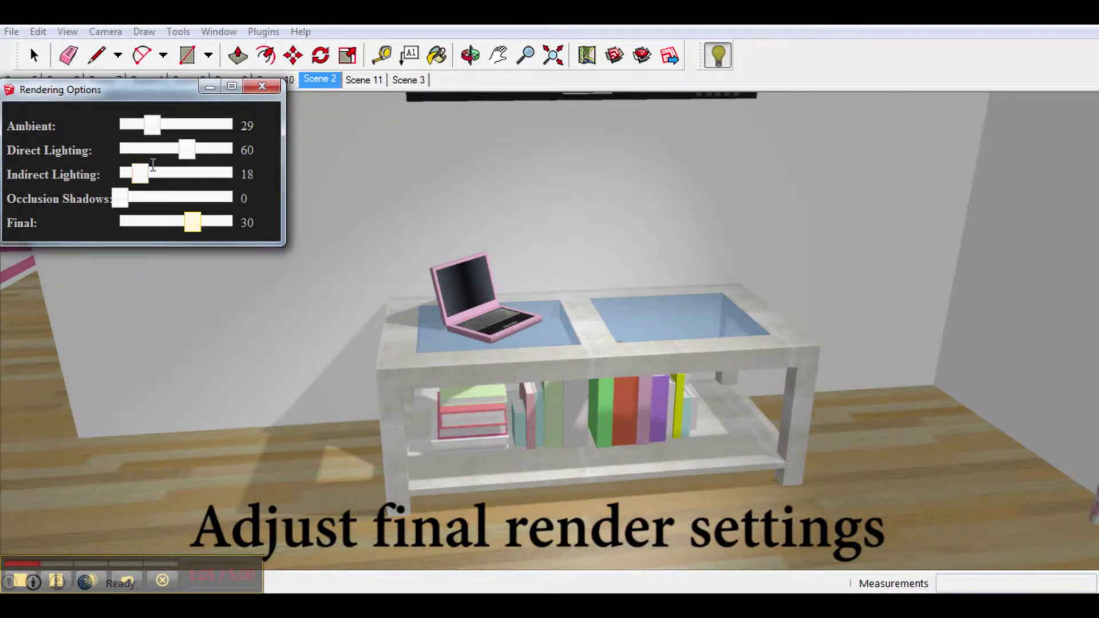
{"action": "left_click_drag", "start_coordinate": [151, 175], "coordinate": [149, 175]}
{"action": "left_click_drag", "start_coordinate": [153, 127], "coordinate": [219, 154]}
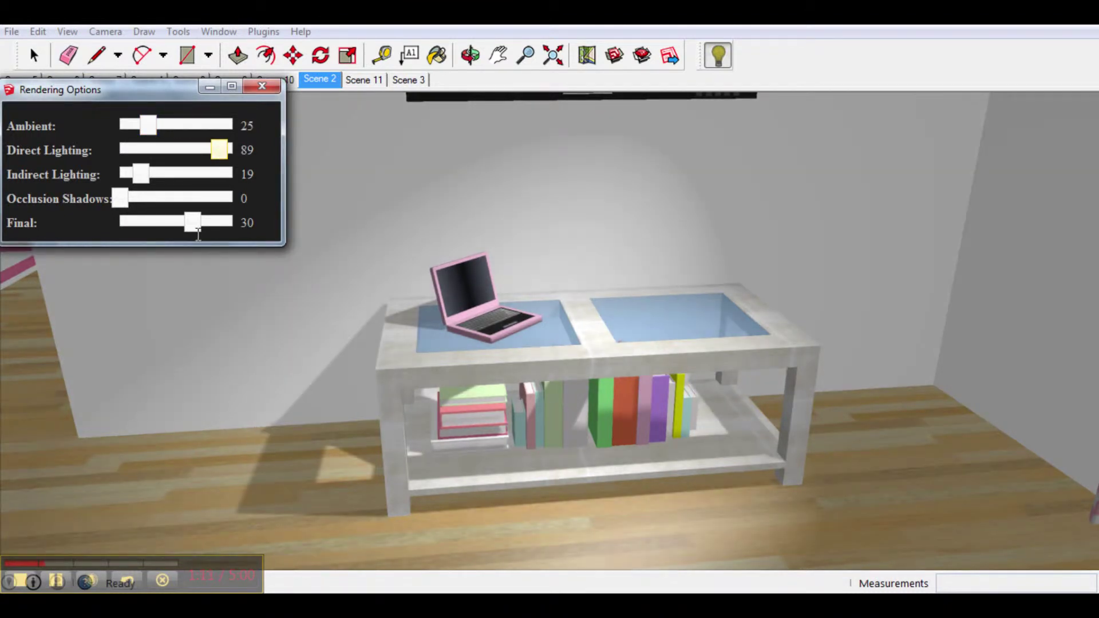
{"action": "left_click_drag", "start_coordinate": [121, 203], "coordinate": [176, 205]}
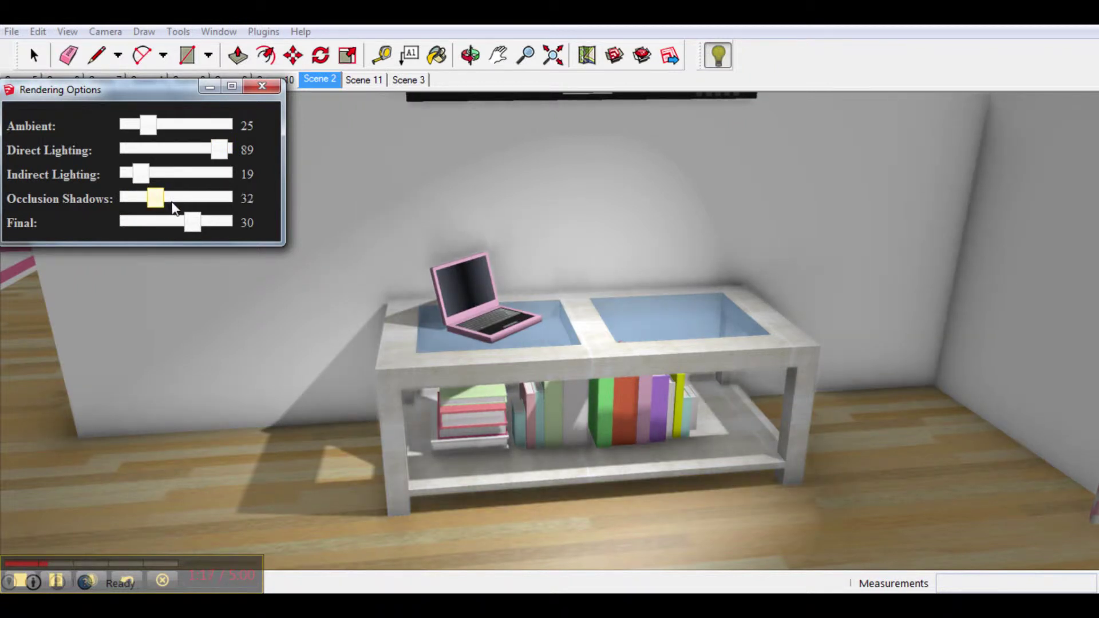
- Pan and recentre the view on the table
{"action": "left_click", "coordinate": [499, 55]}
{"action": "mouse_move", "coordinate": [532, 426]}
{"action": "left_mouse_down"}
{"action": "mouse_move", "coordinate": [510, 356]}
{"action": "mouse_move", "coordinate": [528, 386]}
{"action": "left_mouse_up"}
{"action": "left_click", "coordinate": [25, 62]}
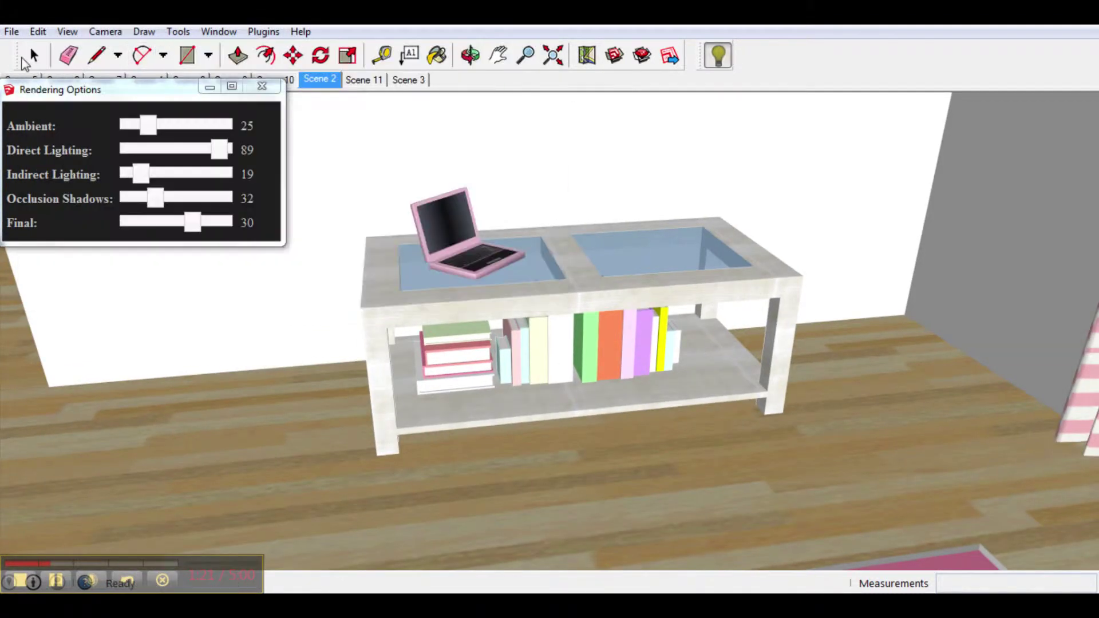
- Give the floor planar reflections at 49% reflectivity and 2.7 m max distance
{"action": "left_click", "coordinate": [269, 34]}
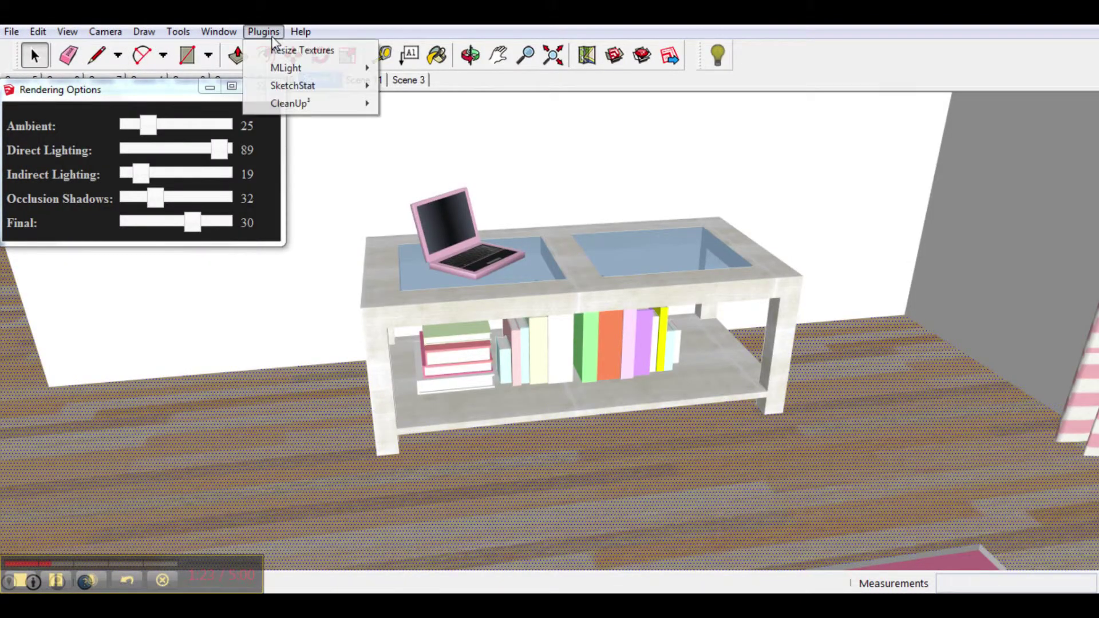
{"action": "left_click", "coordinate": [429, 118]}
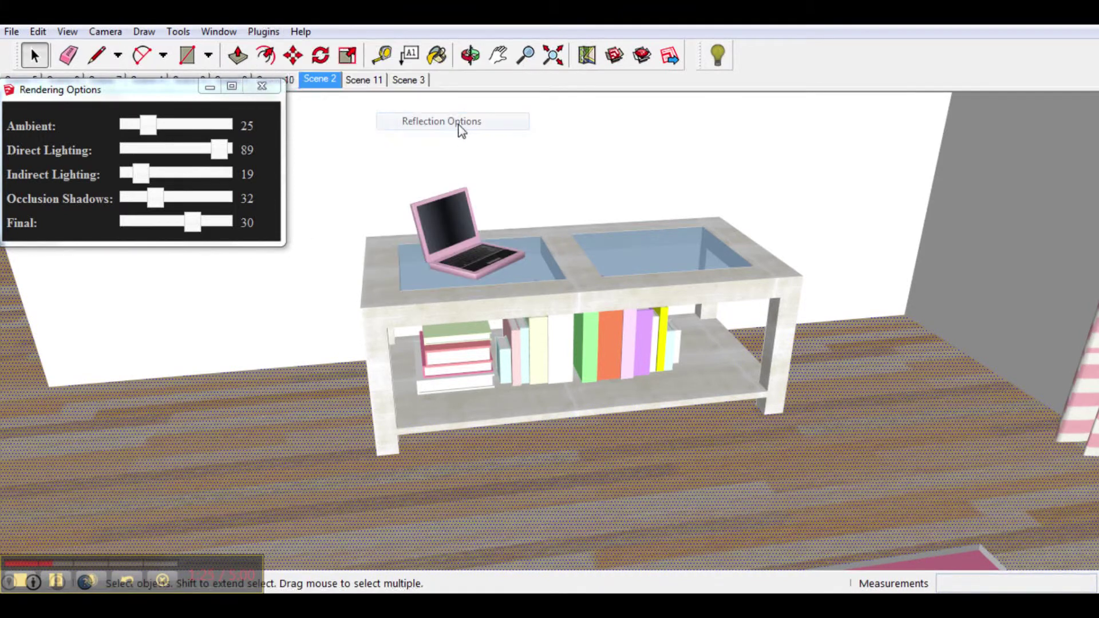
{"action": "left_click", "coordinate": [720, 57]}
{"action": "left_click_drag", "start_coordinate": [122, 159], "coordinate": [235, 159]}
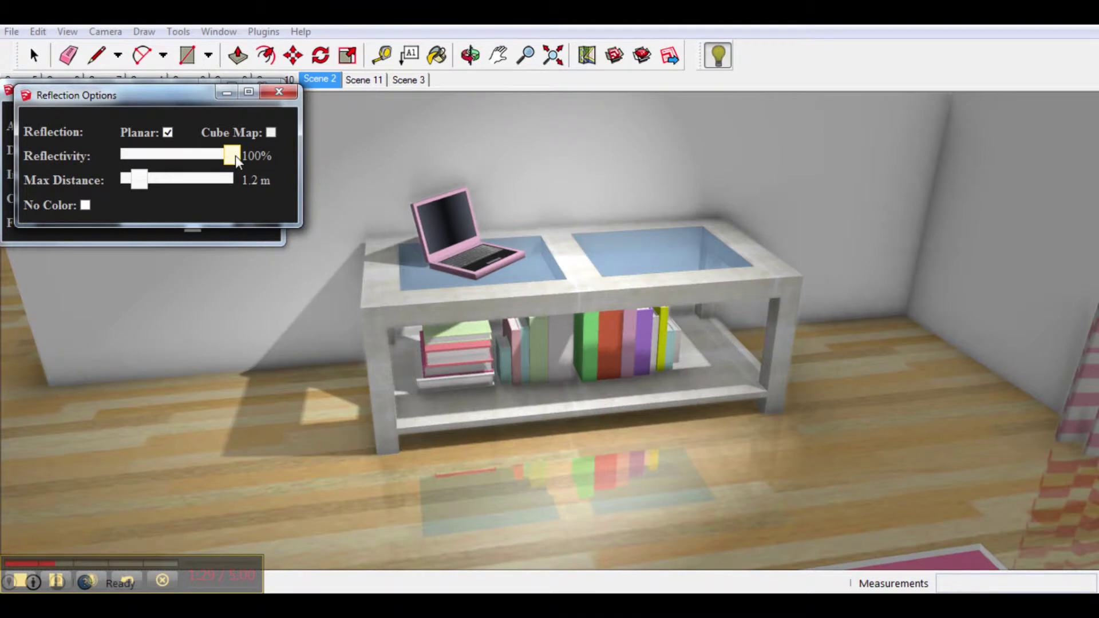
{"action": "mouse_move", "coordinate": [140, 180]}
{"action": "left_mouse_down"}
{"action": "mouse_move", "coordinate": [178, 182]}
{"action": "mouse_move", "coordinate": [150, 188]}
{"action": "left_mouse_up"}
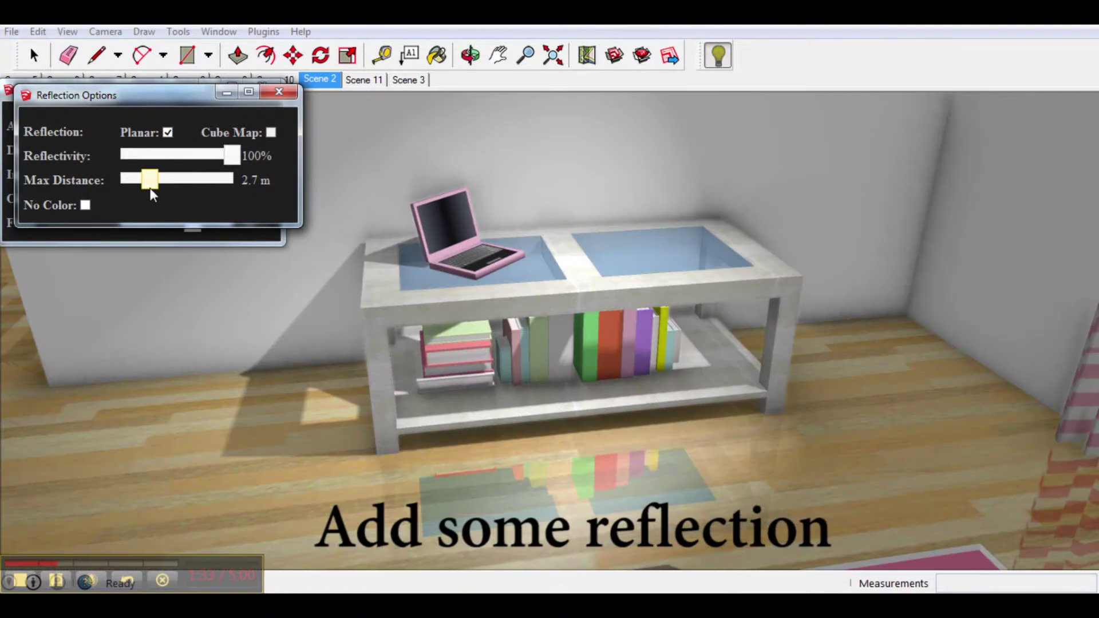
{"action": "left_click_drag", "start_coordinate": [232, 156], "coordinate": [189, 161]}
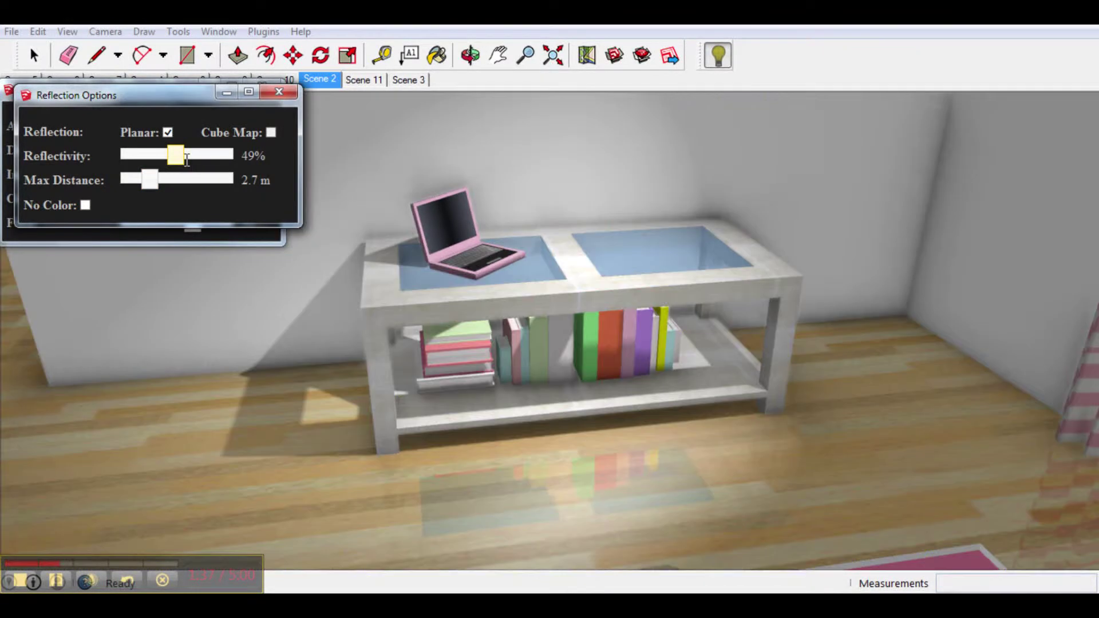
{"action": "middle_click_drag", "start_coordinate": [331, 404], "coordinate": [341, 393]}
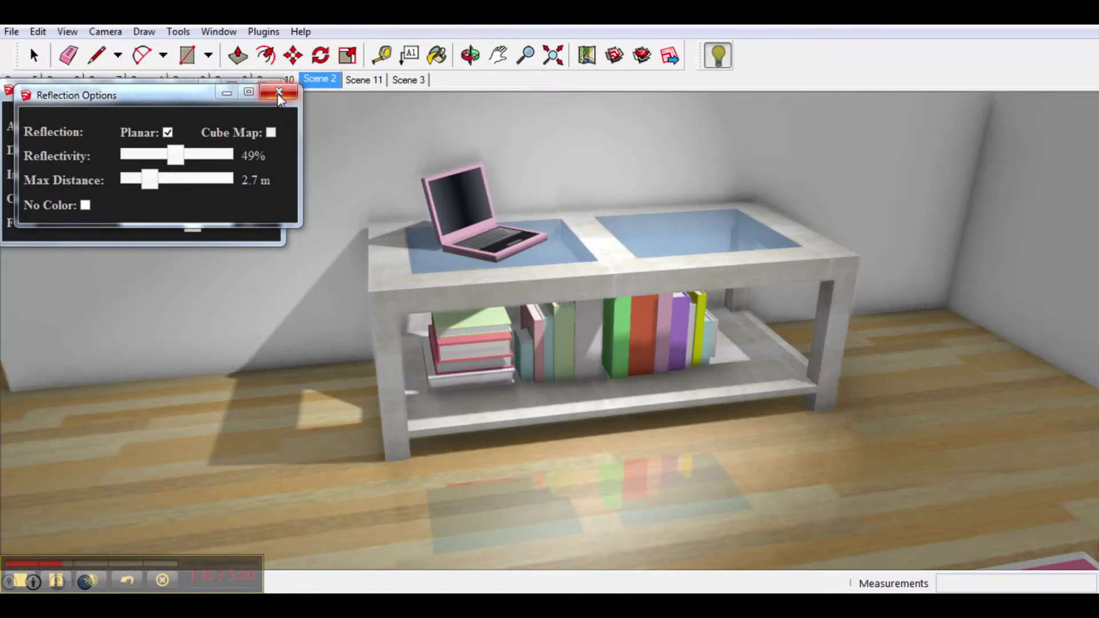
{"action": "left_click", "coordinate": [278, 93]}
- Raise Occlusion Shadows to 63, check the table shadows, then lower it to 45
{"action": "left_click_drag", "start_coordinate": [159, 204], "coordinate": [195, 206]}
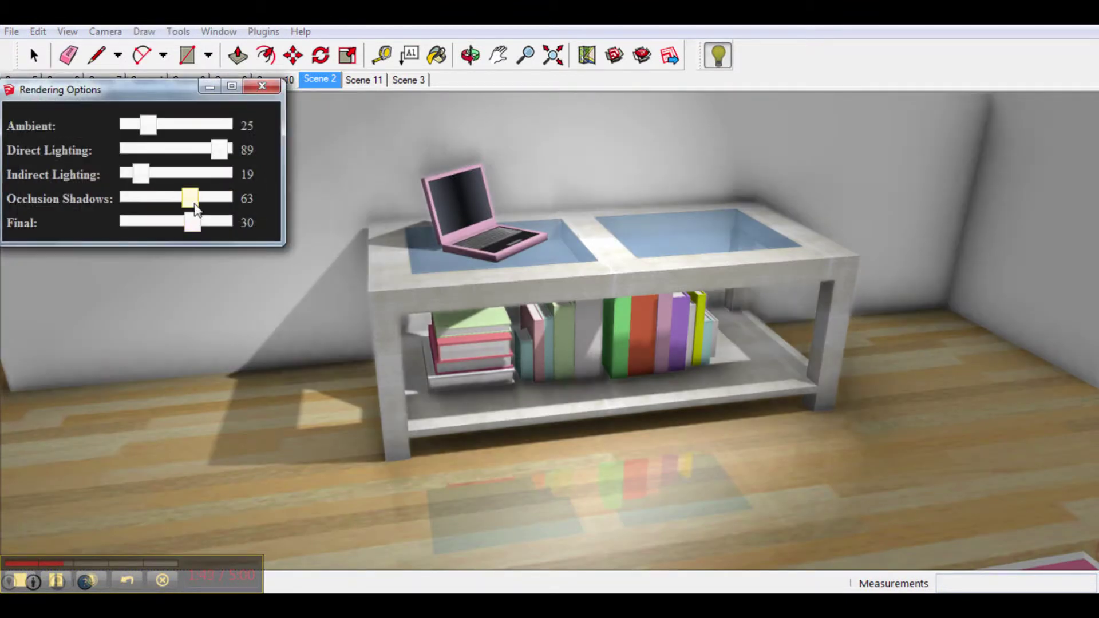
{"action": "middle_click_drag", "start_coordinate": [446, 308], "coordinate": [319, 199]}
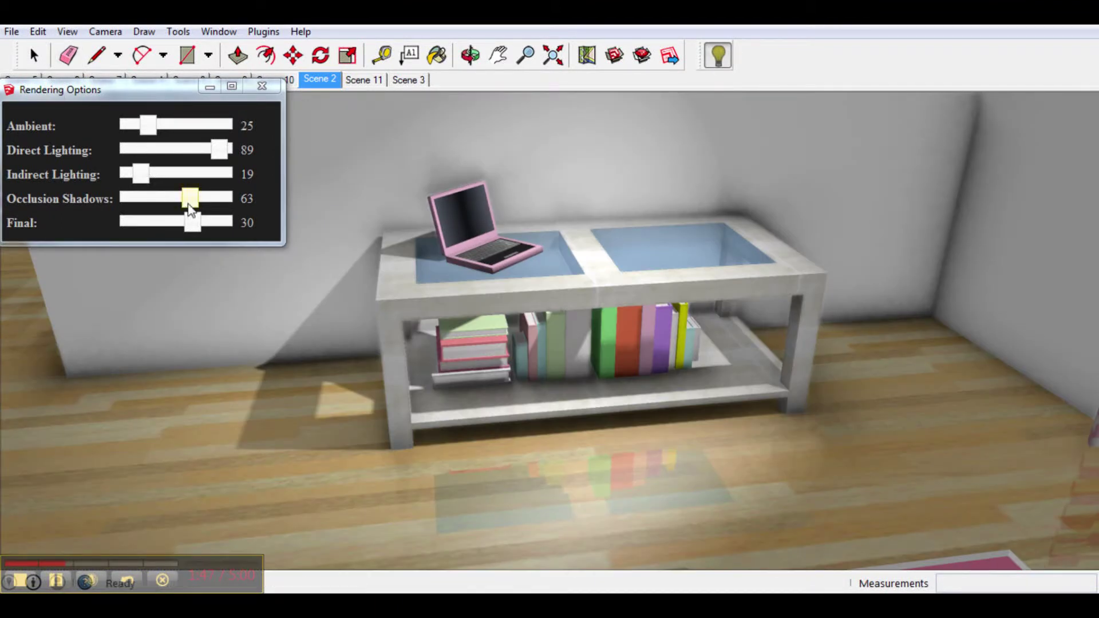
{"action": "left_click_drag", "start_coordinate": [188, 205], "coordinate": [169, 204]}
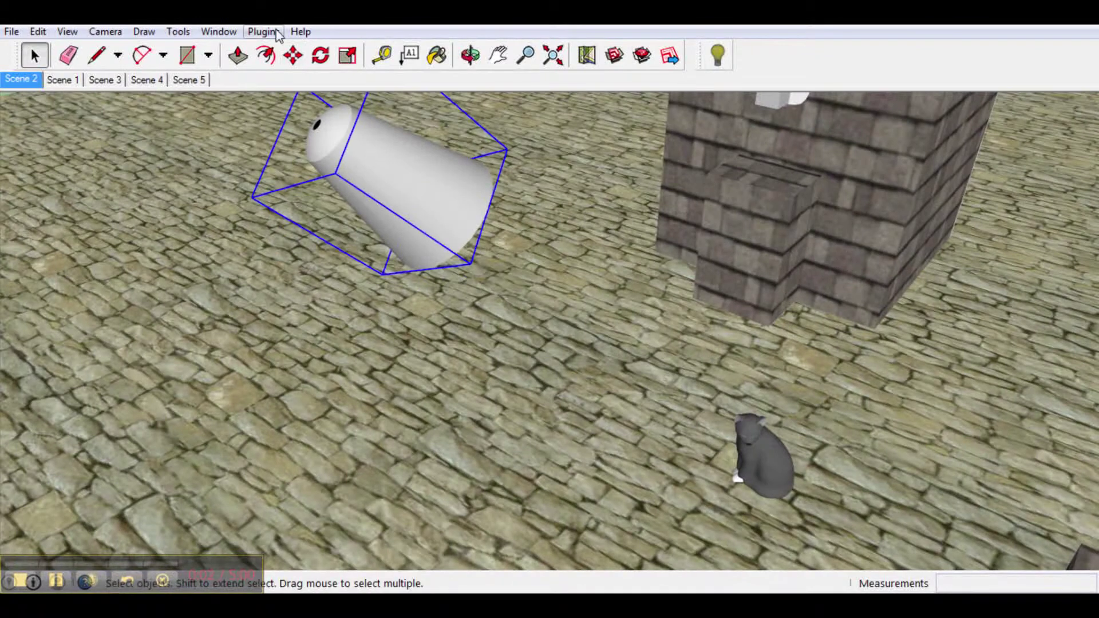
- With live preview on, set the courtyard spotlight to 92 W and a 78° field of view
{"action": "left_click", "coordinate": [263, 32]}
{"action": "mouse_move", "coordinate": [287, 68]}
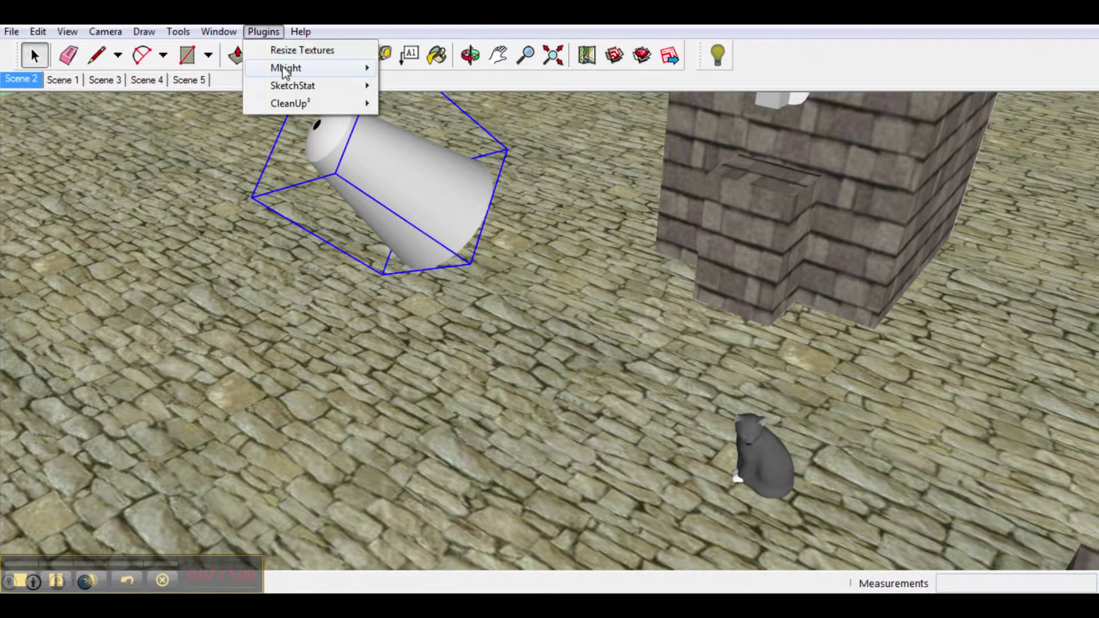
{"action": "left_click", "coordinate": [439, 91]}
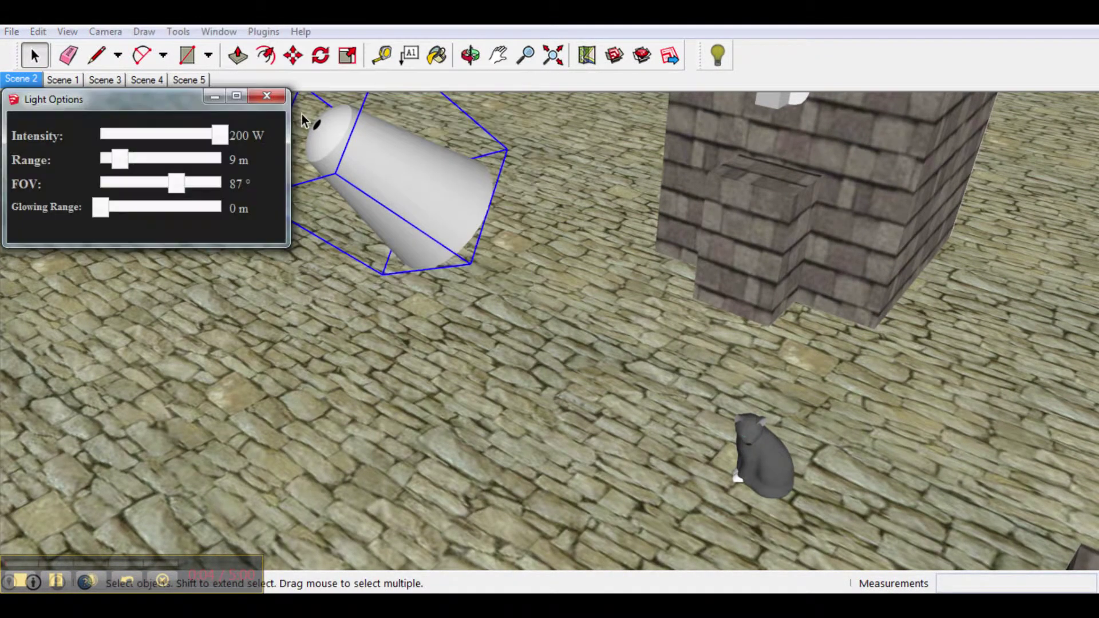
{"action": "left_click", "coordinate": [718, 55]}
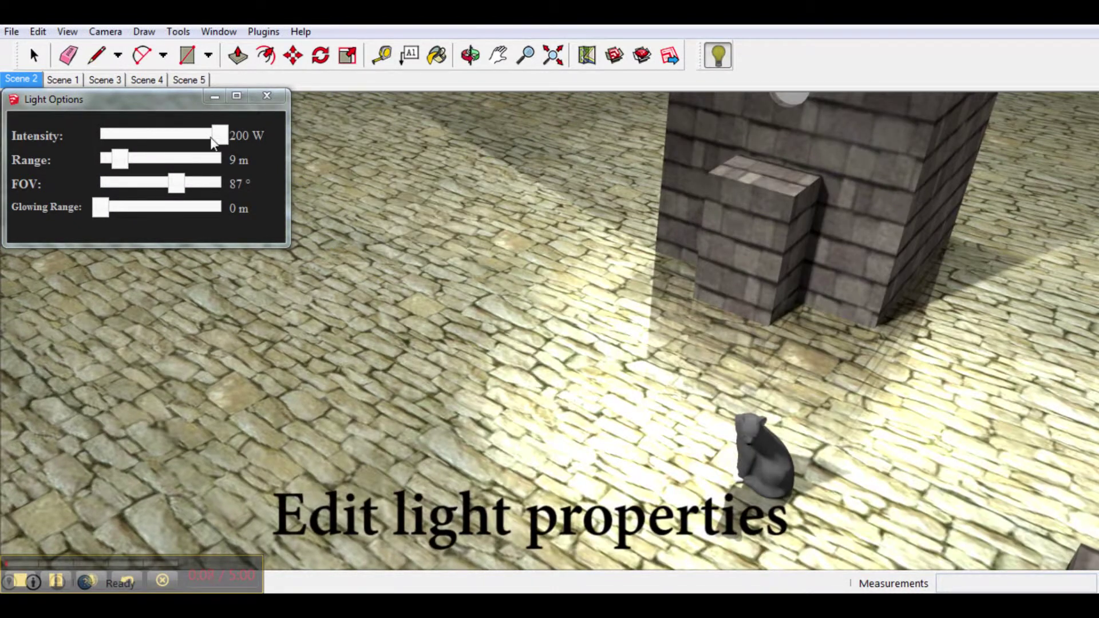
{"action": "mouse_move", "coordinate": [212, 142]}
{"action": "left_mouse_down"}
{"action": "mouse_move", "coordinate": [162, 142]}
{"action": "mouse_move", "coordinate": [220, 137]}
{"action": "left_mouse_up"}
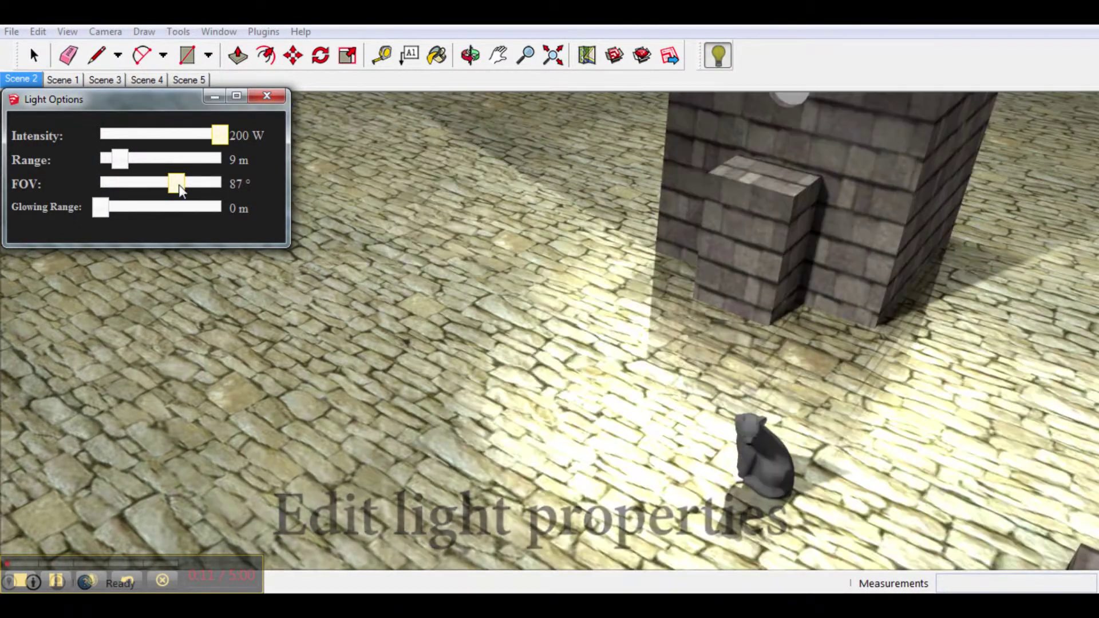
{"action": "mouse_move", "coordinate": [176, 184]}
{"action": "left_mouse_down"}
{"action": "mouse_move", "coordinate": [101, 189]}
{"action": "mouse_move", "coordinate": [234, 185]}
{"action": "mouse_move", "coordinate": [164, 192]}
{"action": "left_mouse_up"}
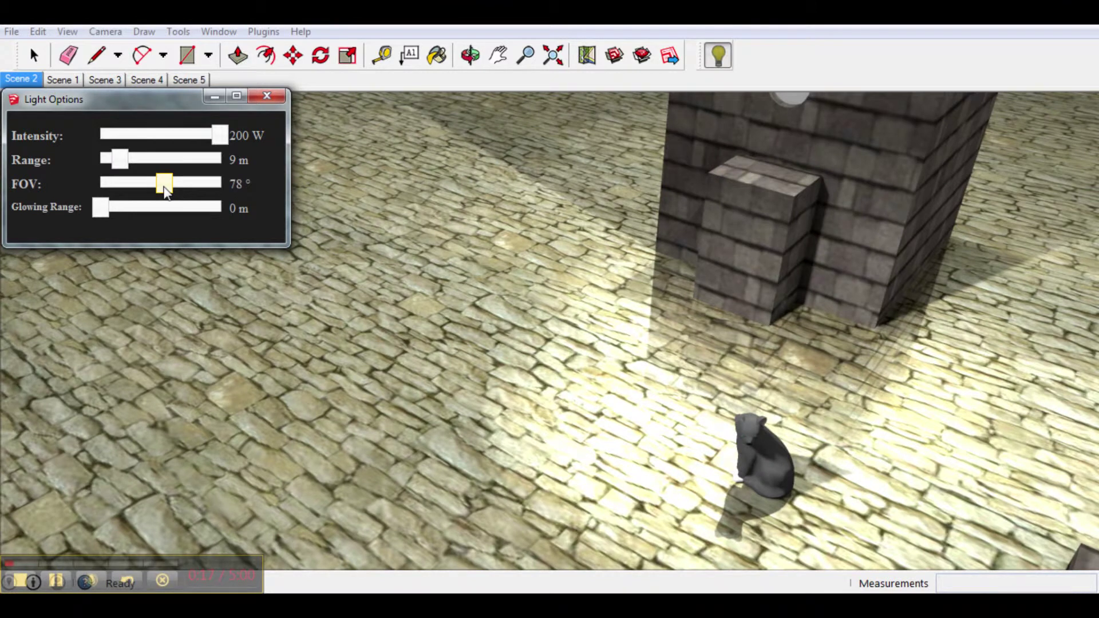
{"action": "left_click_drag", "start_coordinate": [219, 136], "coordinate": [151, 139]}
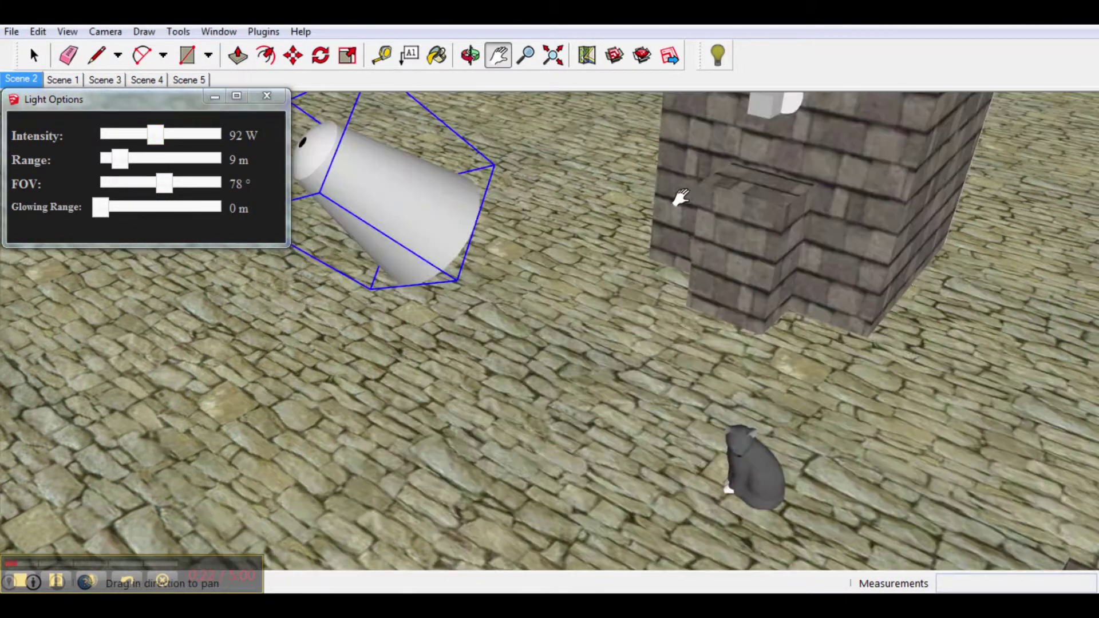
- Pan and zoom across the courtyard to bring the tower's wall light into view
{"action": "middle_click_drag", "start_coordinate": [693, 178], "coordinate": [607, 252], "text": "shift"}
{"action": "left_click_drag", "start_coordinate": [607, 252], "coordinate": [535, 299]}
{"action": "scroll", "coordinate": [572, 235], "scroll_direction": "up", "scroll_amount": 2}
- Give the tower wall light a 0.7 m glow at 60 W, previewing it live
{"action": "scroll", "coordinate": [573, 234], "scroll_direction": "up", "scroll_amount": 2}
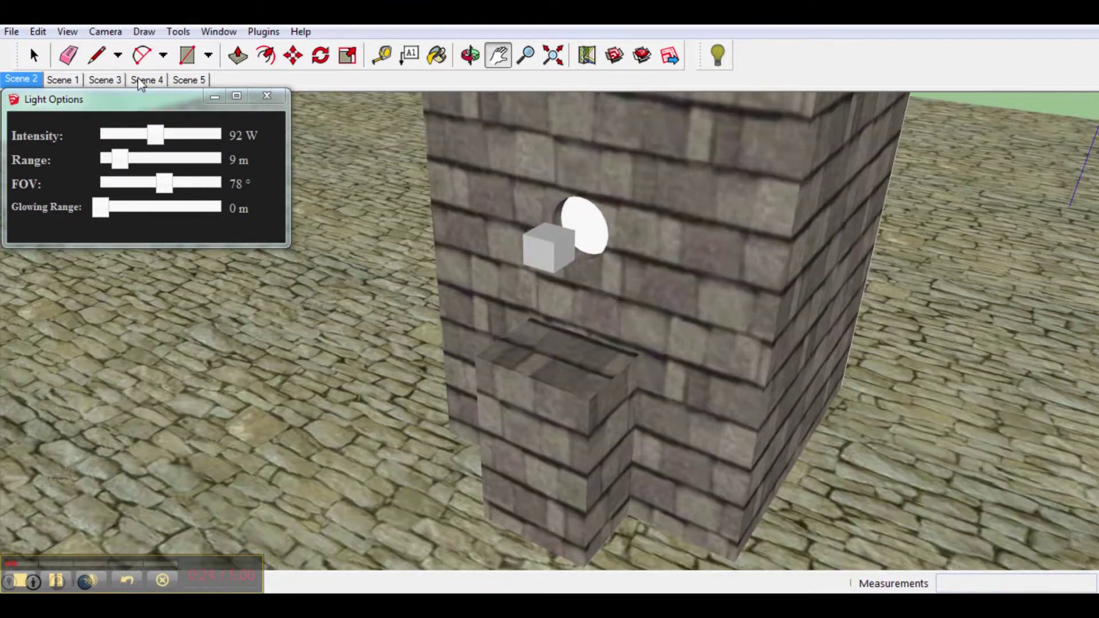
{"action": "left_click", "coordinate": [26, 65]}
{"action": "left_click", "coordinate": [718, 56]}
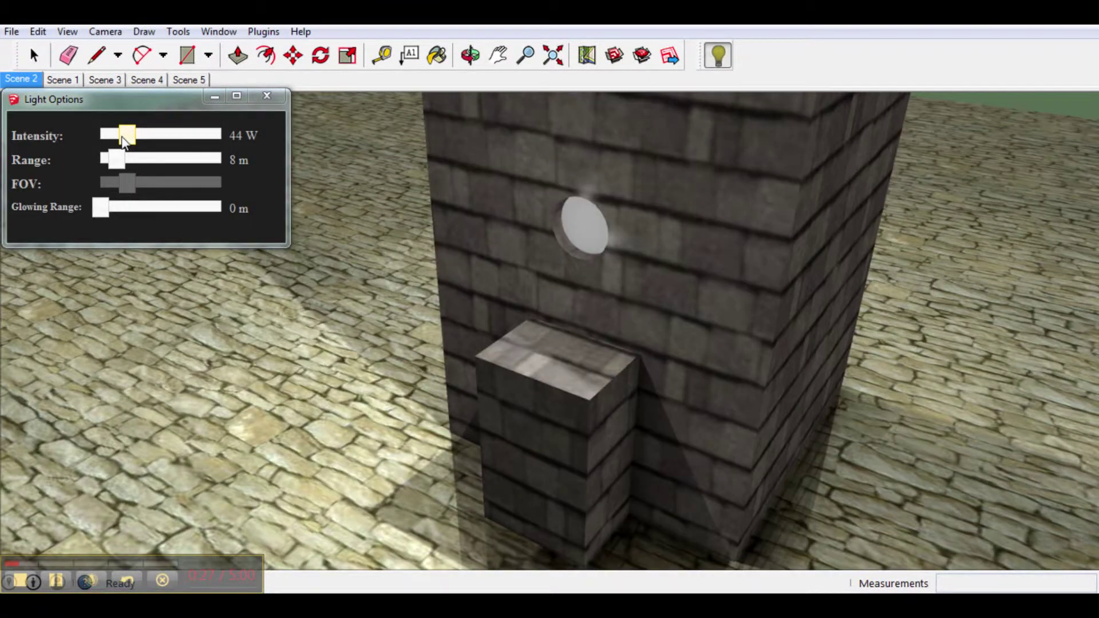
{"action": "mouse_move", "coordinate": [126, 135]}
{"action": "left_mouse_down"}
{"action": "mouse_move", "coordinate": [225, 139]}
{"action": "mouse_move", "coordinate": [173, 138]}
{"action": "left_mouse_up"}
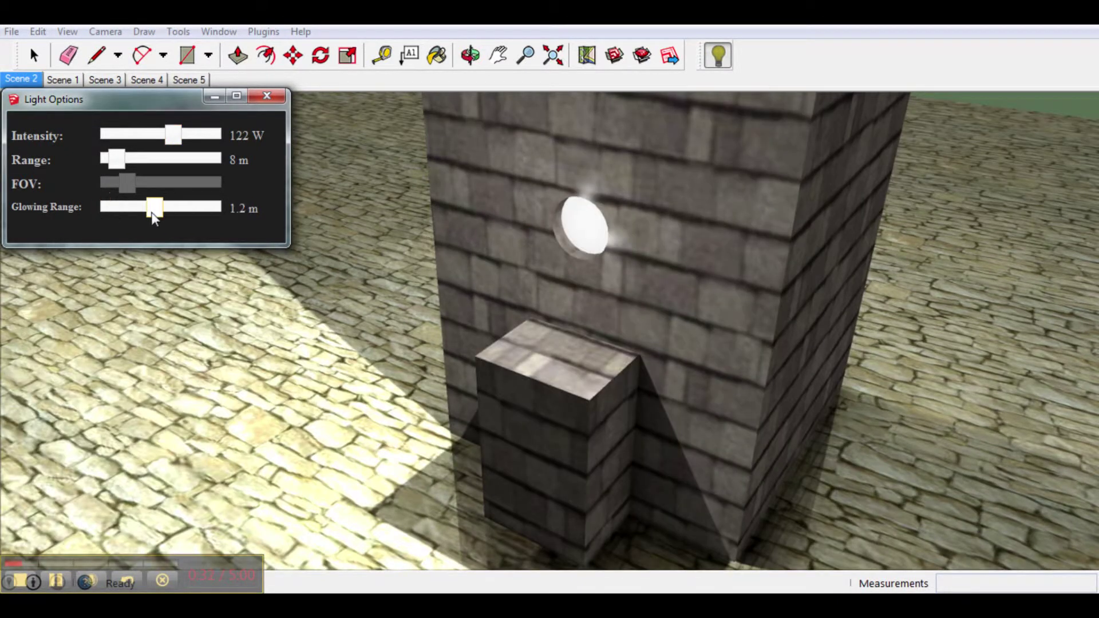
{"action": "left_click_drag", "start_coordinate": [152, 214], "coordinate": [137, 214]}
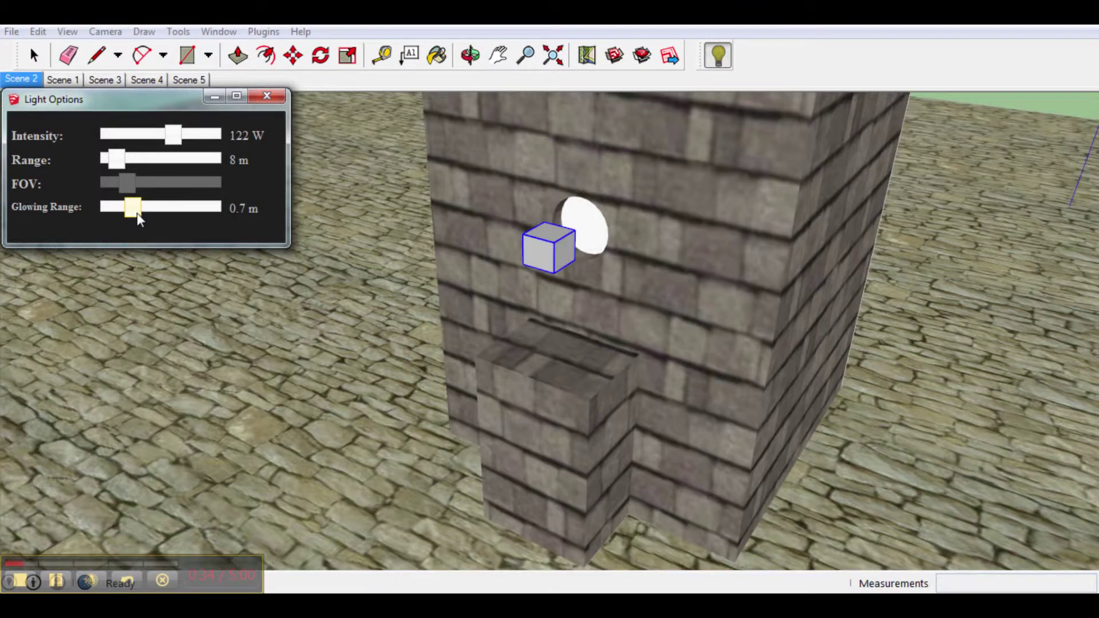
{"action": "mouse_move", "coordinate": [395, 348]}
{"action": "middle_mouse_down"}
{"action": "mouse_move", "coordinate": [458, 341]}
{"action": "mouse_move", "coordinate": [484, 322]}
{"action": "middle_mouse_up"}
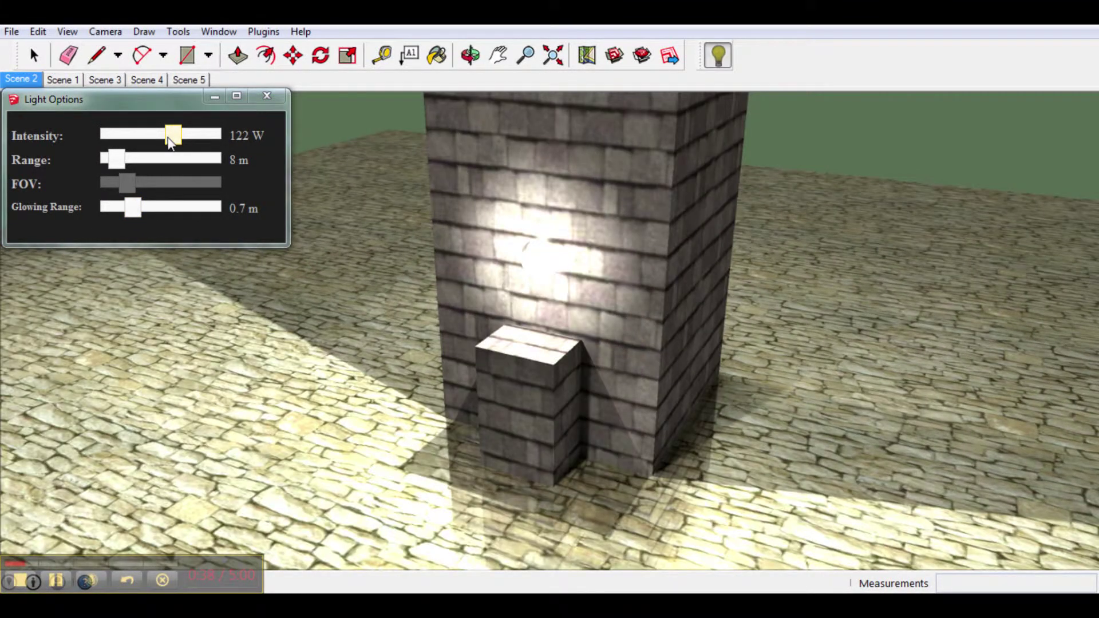
{"action": "left_click_drag", "start_coordinate": [169, 140], "coordinate": [145, 139]}
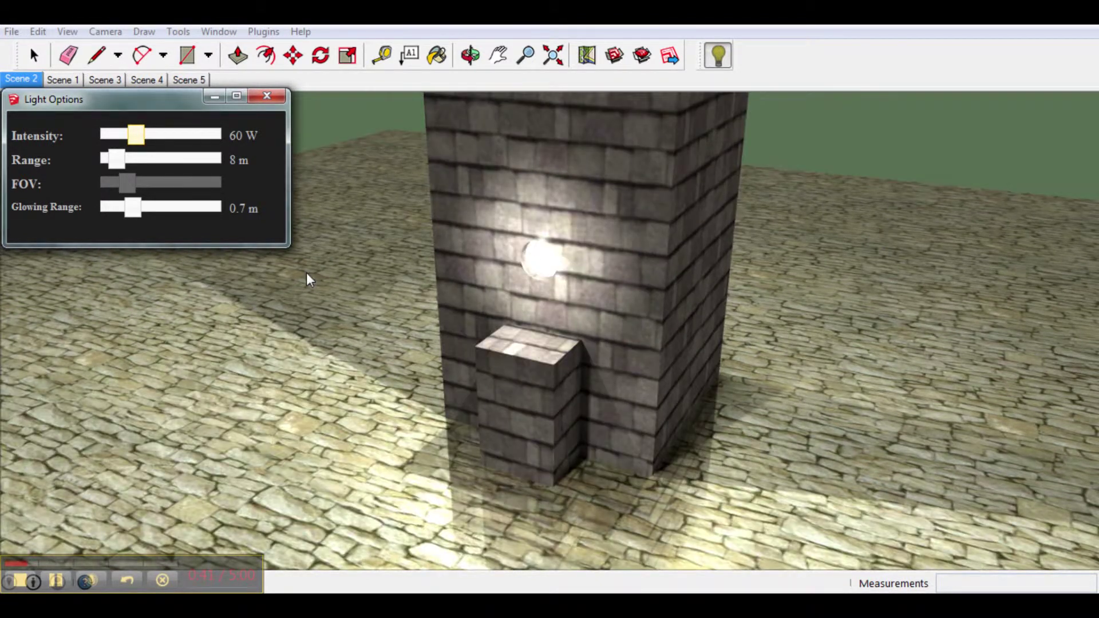
{"action": "mouse_move", "coordinate": [307, 272]}
{"action": "middle_mouse_down"}
{"action": "mouse_move", "coordinate": [431, 404]}
{"action": "mouse_move", "coordinate": [505, 355]}
{"action": "middle_mouse_up"}
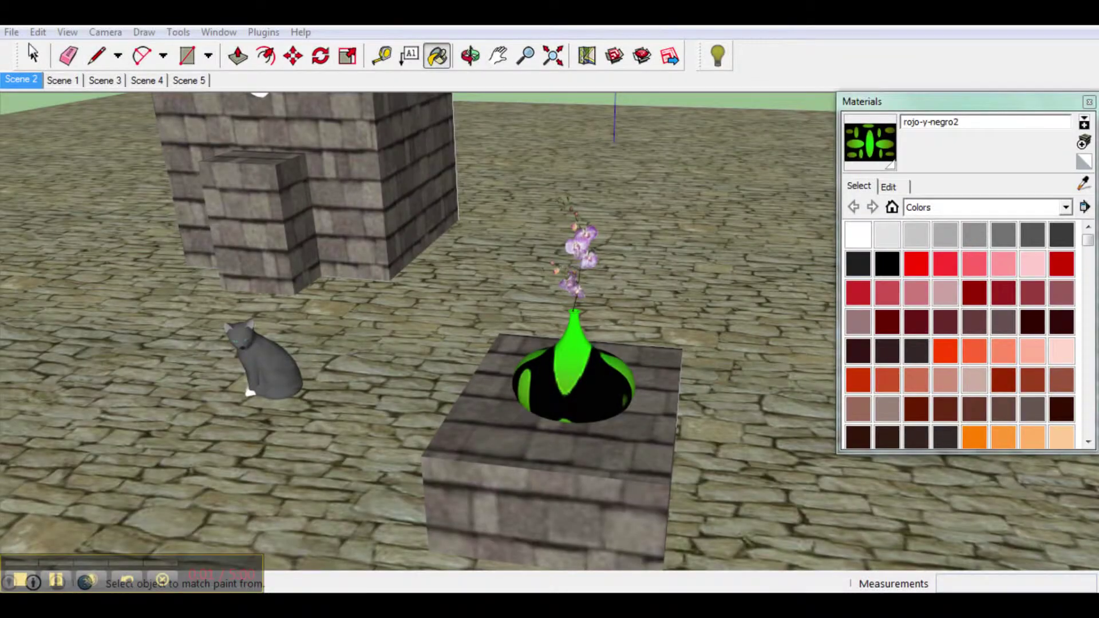
- Open MLight Material Options and sample the vase's rojo-y-negro2 material
{"action": "left_click", "coordinate": [34, 55]}
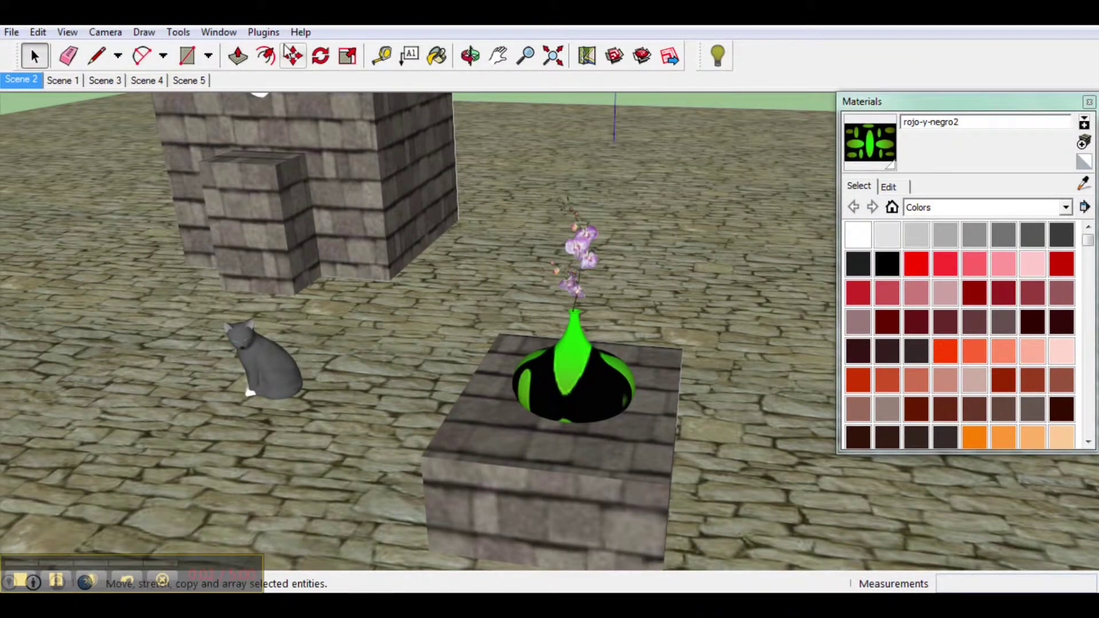
{"action": "left_click", "coordinate": [263, 32]}
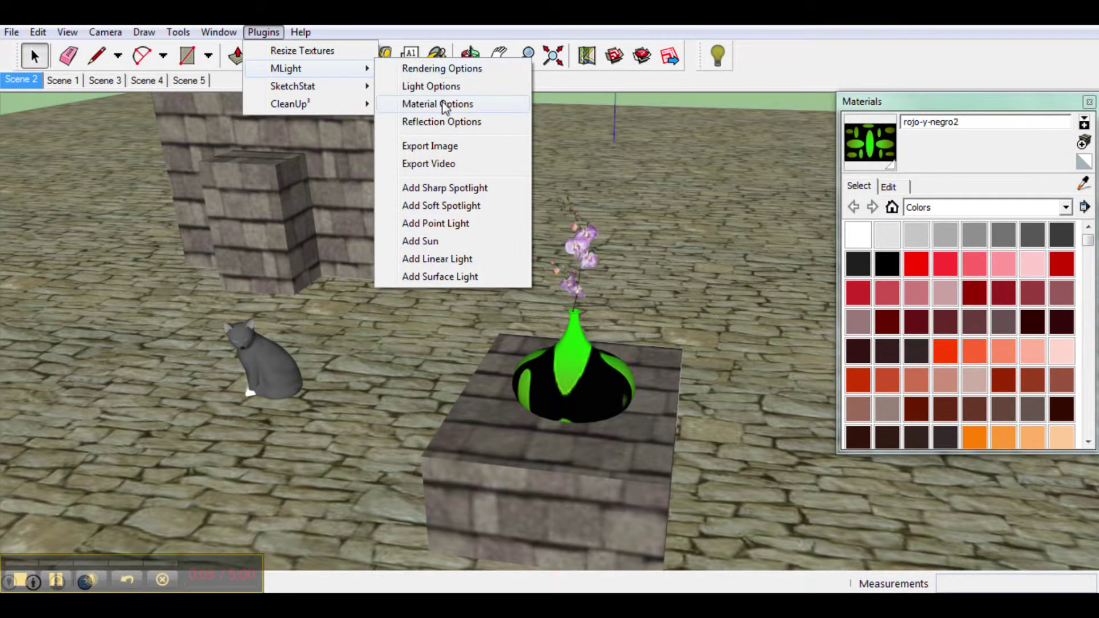
{"action": "left_click", "coordinate": [447, 104]}
{"action": "left_click", "coordinate": [1004, 234]}
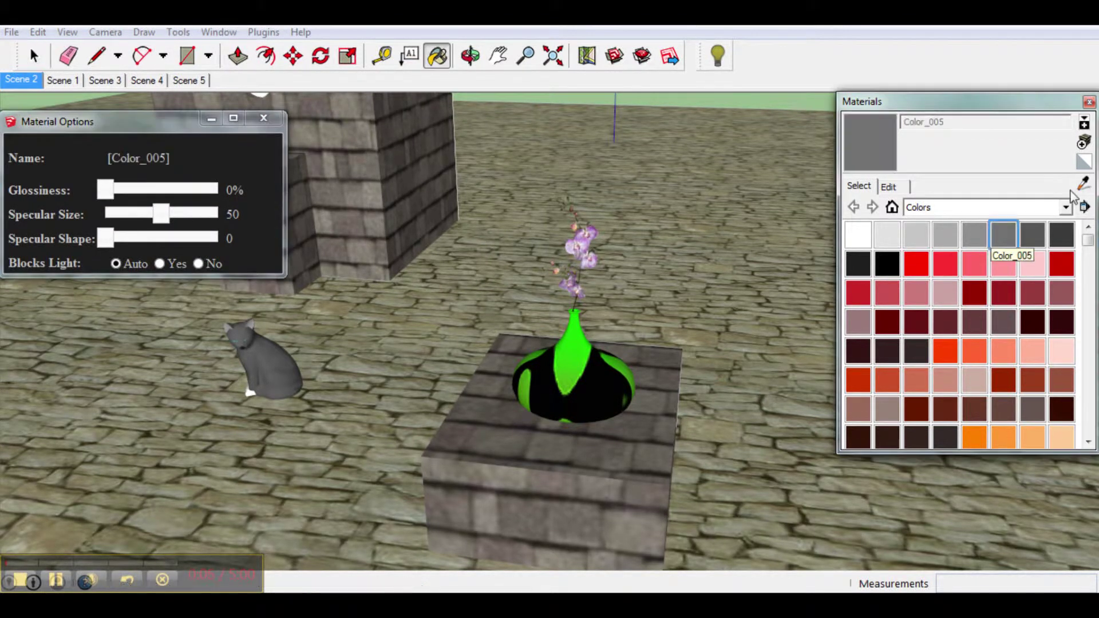
{"action": "left_click", "coordinate": [1084, 183]}
{"action": "left_click", "coordinate": [590, 376]}
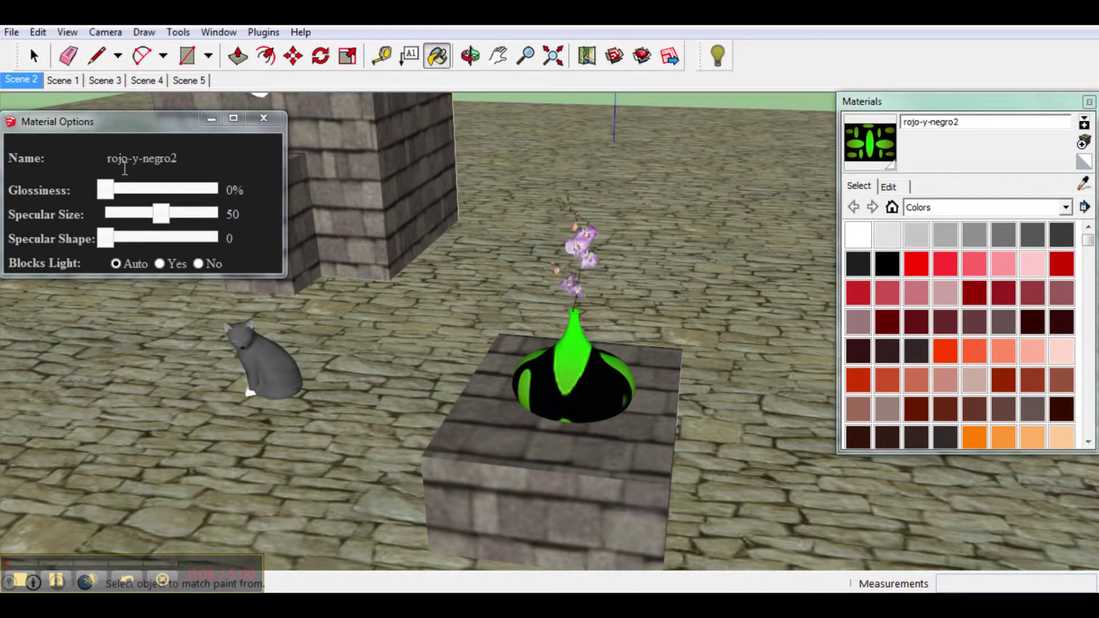
- With live preview on, raise the vase material's glossiness to 59%
{"action": "left_click_drag", "start_coordinate": [159, 130], "coordinate": [154, 114]}
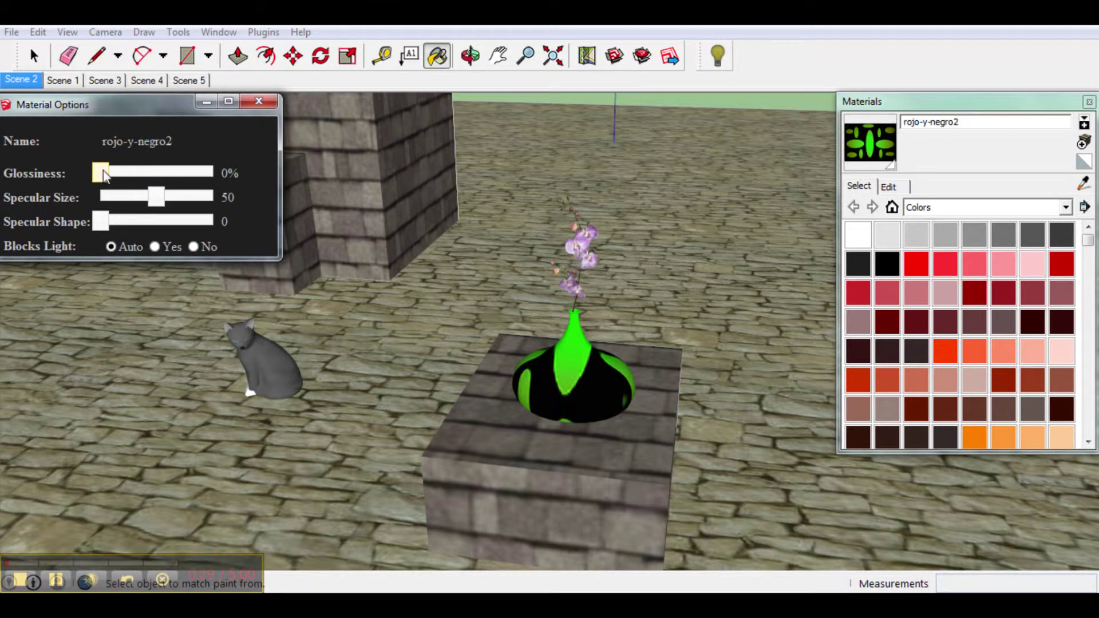
{"action": "mouse_move", "coordinate": [103, 175]}
{"action": "left_mouse_down"}
{"action": "mouse_move", "coordinate": [132, 173]}
{"action": "mouse_move", "coordinate": [100, 173]}
{"action": "left_mouse_up"}
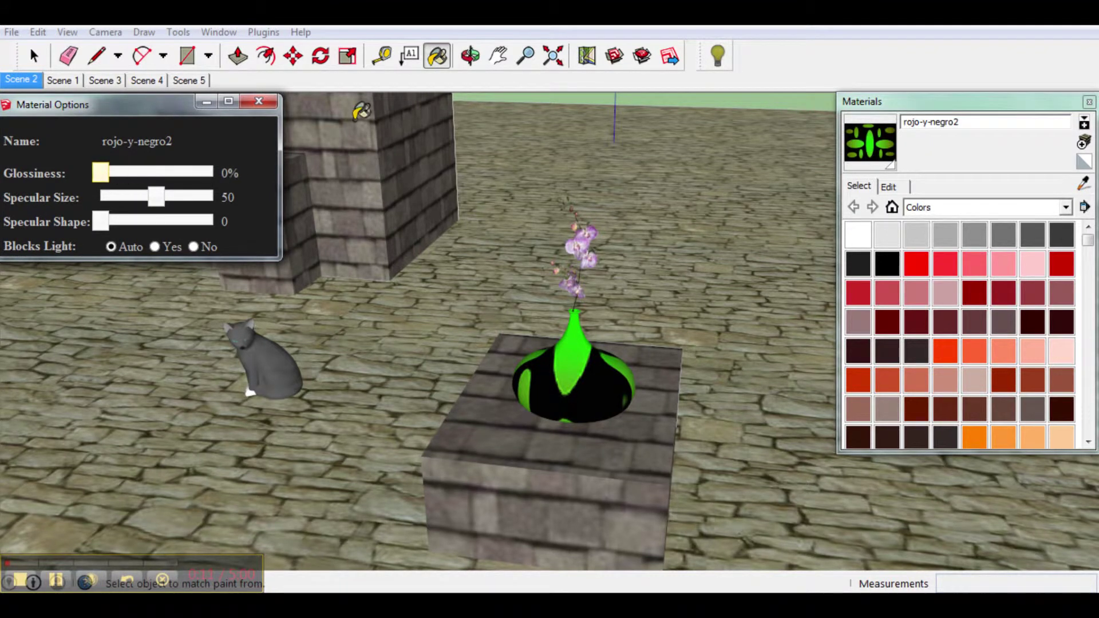
{"action": "left_click", "coordinate": [720, 56]}
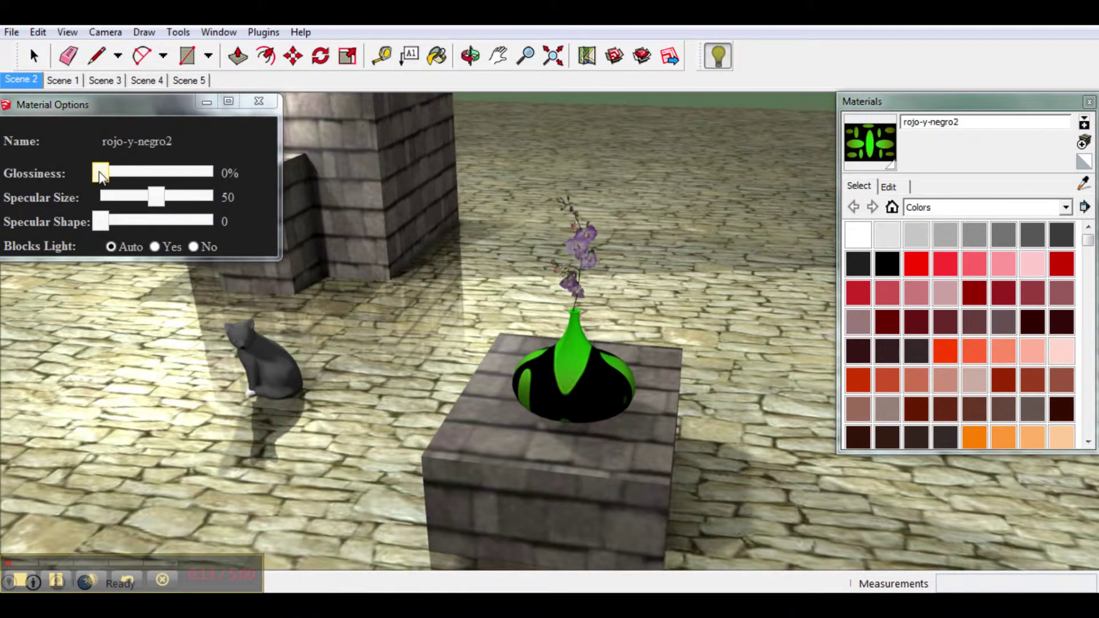
{"action": "mouse_move", "coordinate": [101, 175]}
{"action": "left_mouse_down"}
{"action": "mouse_move", "coordinate": [171, 175]}
{"action": "mouse_move", "coordinate": [102, 175]}
{"action": "left_mouse_up"}
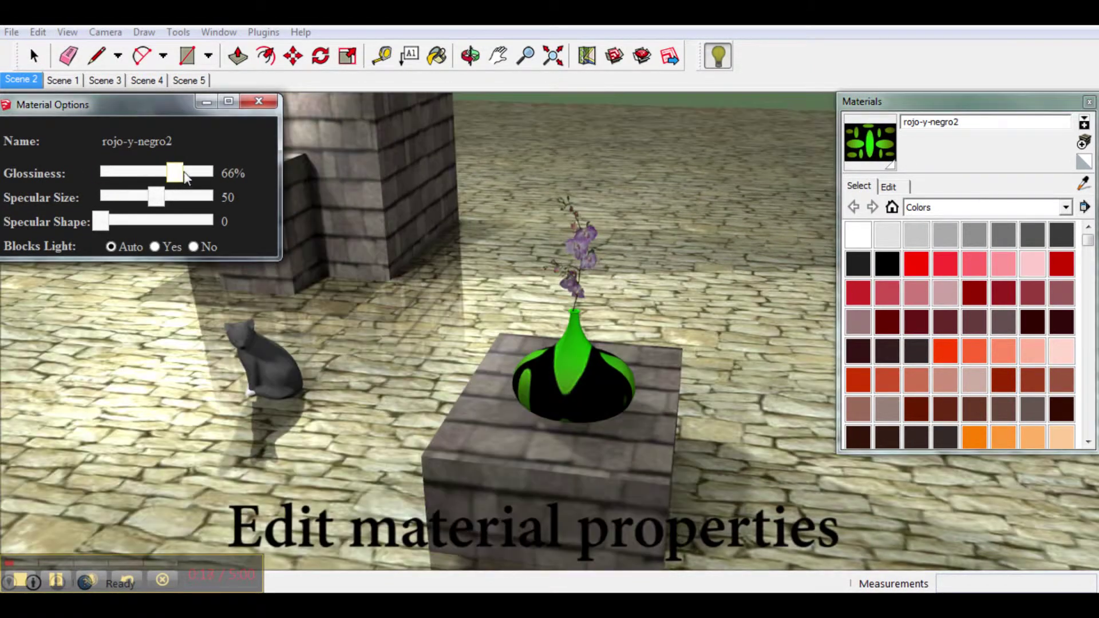
- Lower rojo-y-negro2's specular size from 50 to 30 and orbit to inspect the vase
{"action": "scroll", "coordinate": [544, 403], "scroll_direction": "up", "scroll_amount": 5}
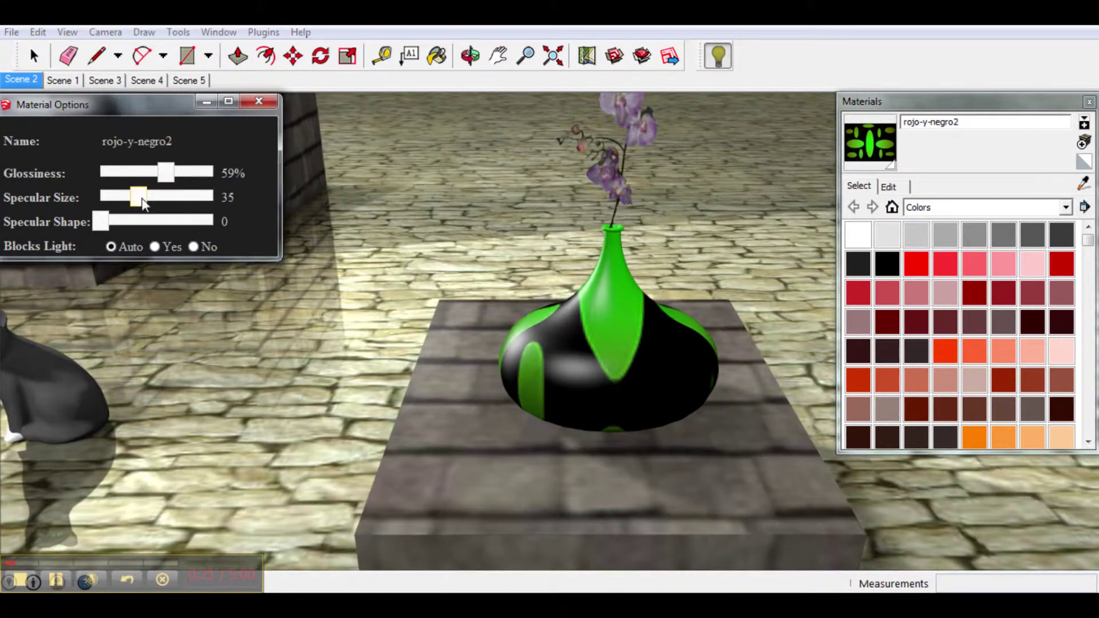
{"action": "mouse_move", "coordinate": [156, 197]}
{"action": "left_mouse_down"}
{"action": "mouse_move", "coordinate": [100, 198]}
{"action": "mouse_move", "coordinate": [210, 197]}
{"action": "mouse_move", "coordinate": [120, 201]}
{"action": "mouse_move", "coordinate": [126, 207]}
{"action": "left_mouse_up"}
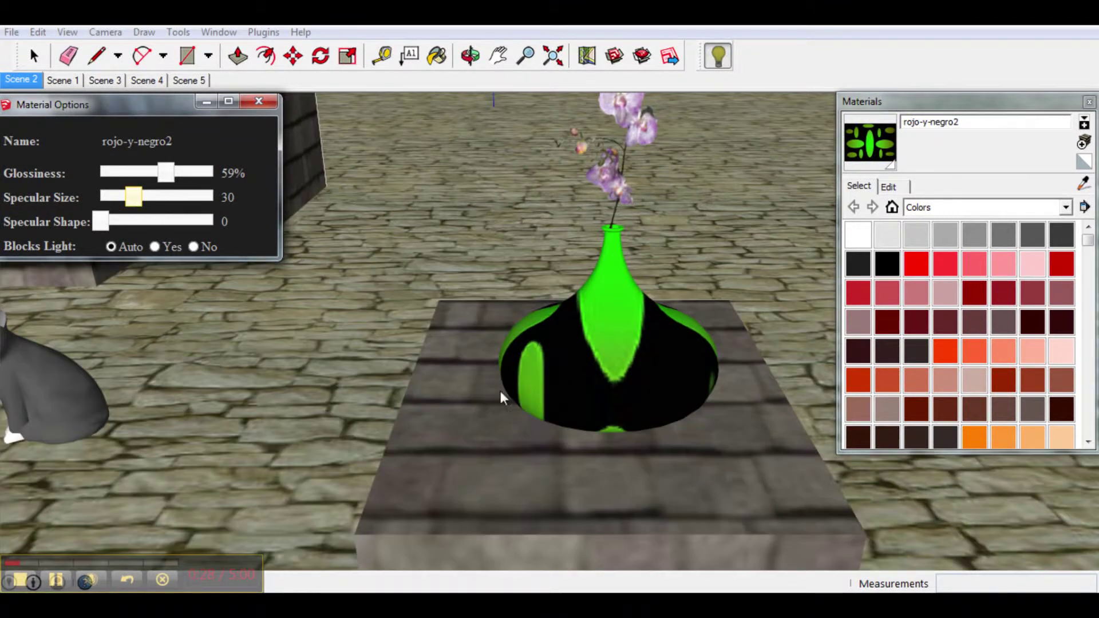
{"action": "middle_click_drag", "start_coordinate": [499, 390], "coordinate": [538, 410]}
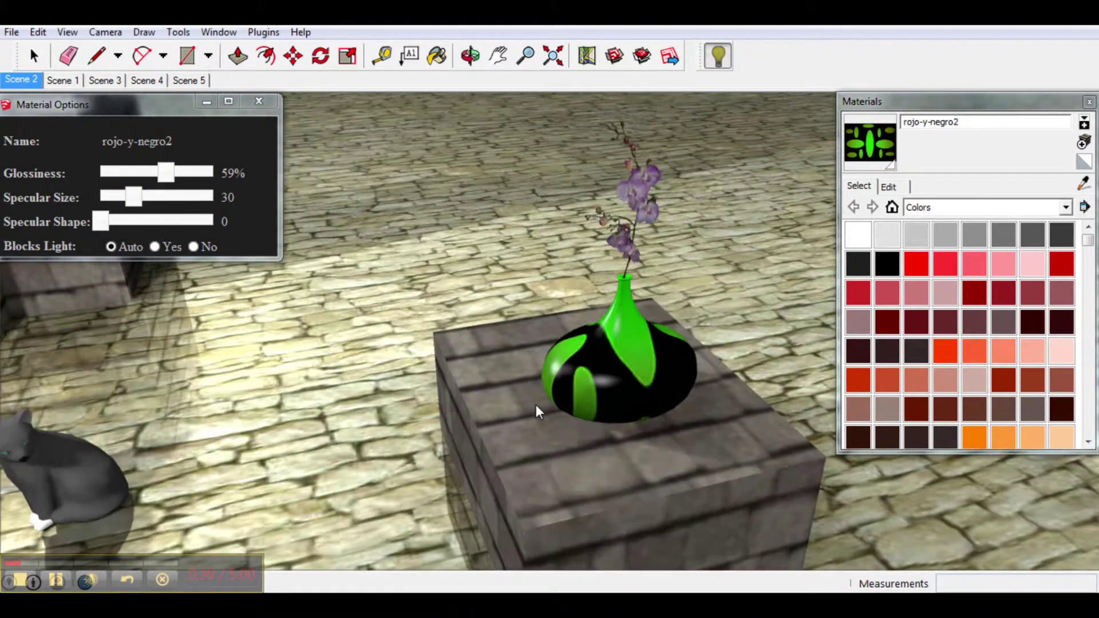